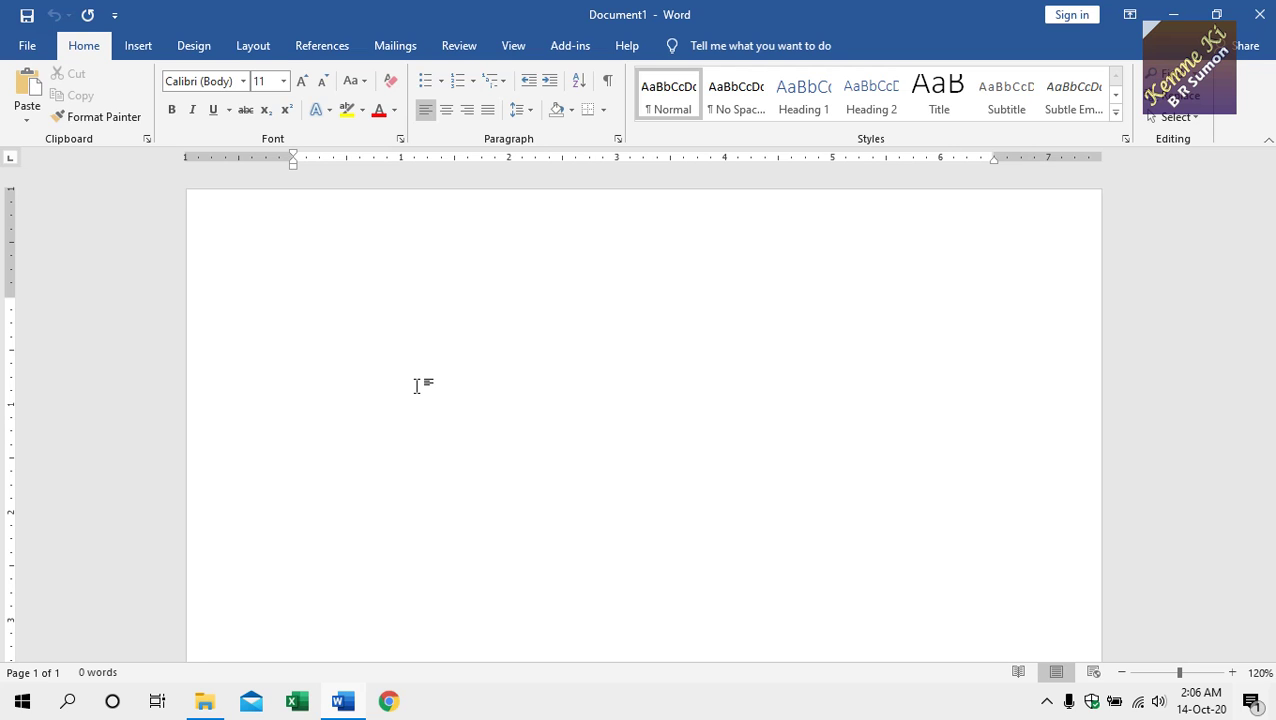
Switch the input to Bangla and enter "আমাদের দেশে" in the blank document
key("ctrl+alt+v")
key("Escape")
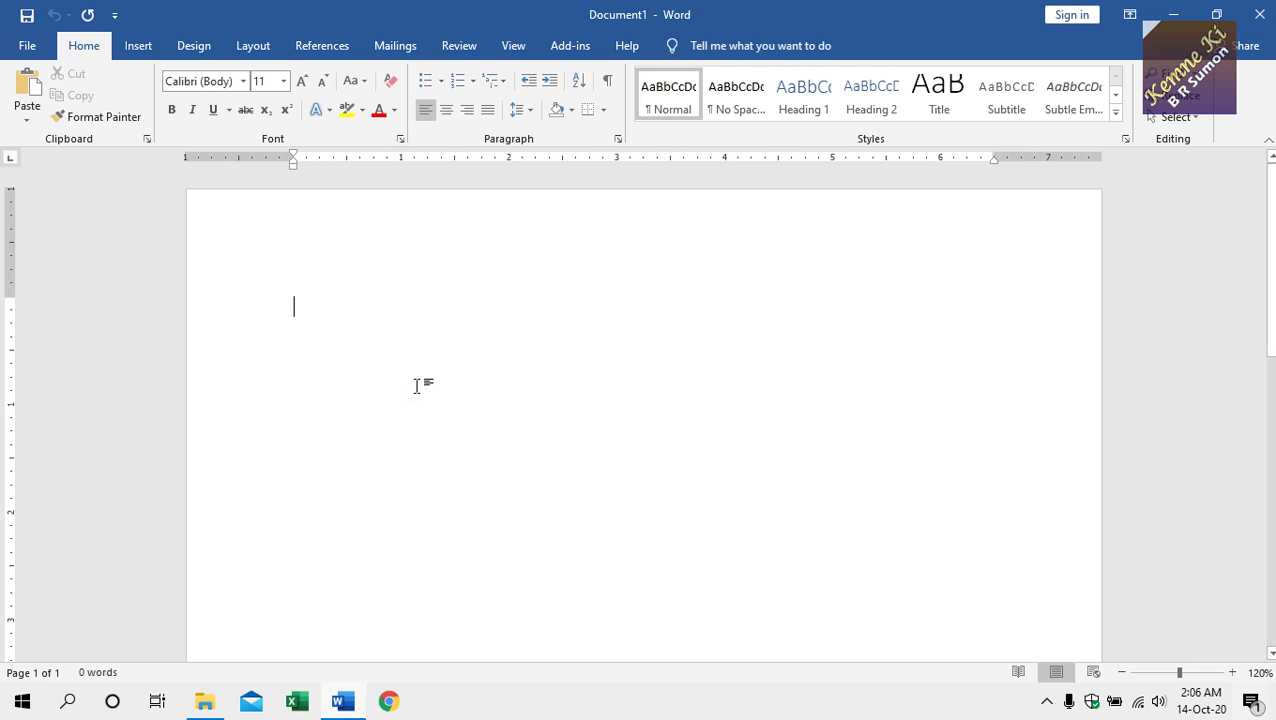
type("আমাদের দেশে")
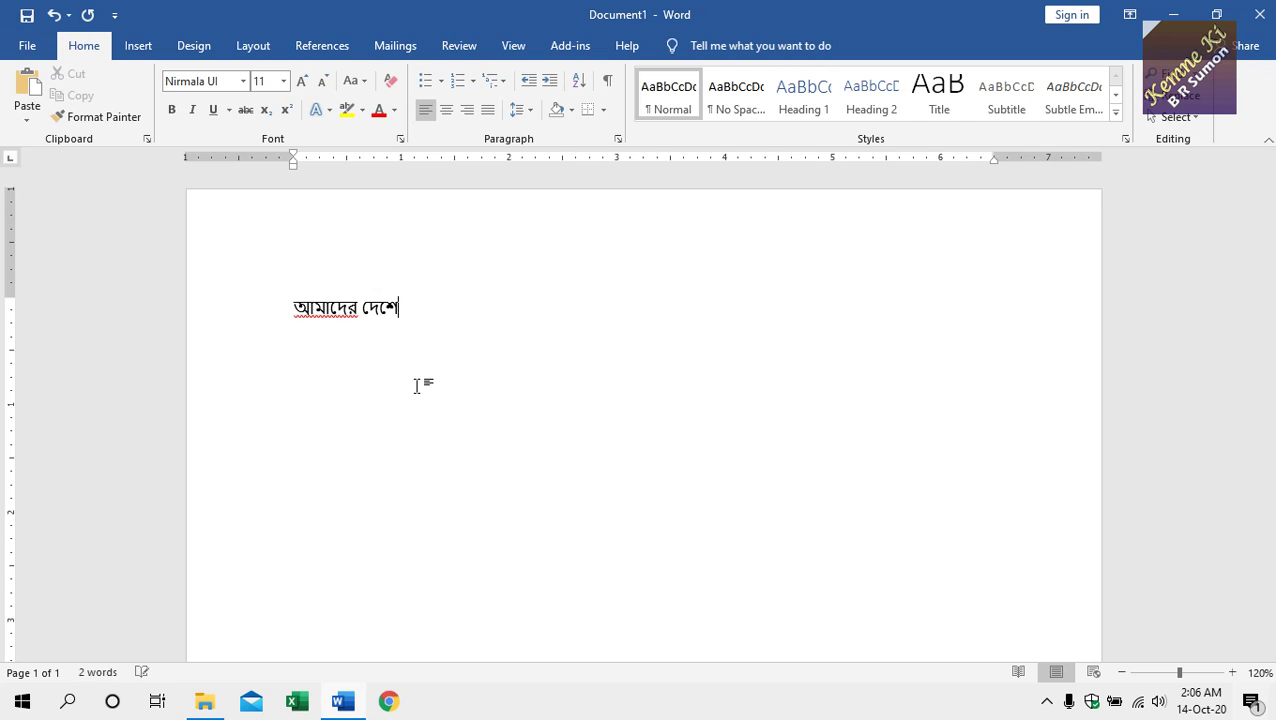
Enlarge all the document's text to 27 pt
key("ctrl+a")
key("ctrl+bracketright")
key("ctrl+bracketright")
key("ctrl+bracketright")
key("ctrl+bracketright")
key("ctrl+bracketright")
key("ctrl+bracketright")
key("ctrl+bracketright")
key("ctrl+bracketright")
key("ctrl+bracketright")
key("ctrl+bracketright")
key("ctrl+bracketright")
key("ctrl+bracketright")
key("ctrl+bracketright")
key("ctrl+bracketright")
key("ctrl+bracketright")
key("ctrl+bracketright")
Replace the whole text with the sentence "আমাদের দেশের নাম বাংলাদেশ।"
type("েআ")
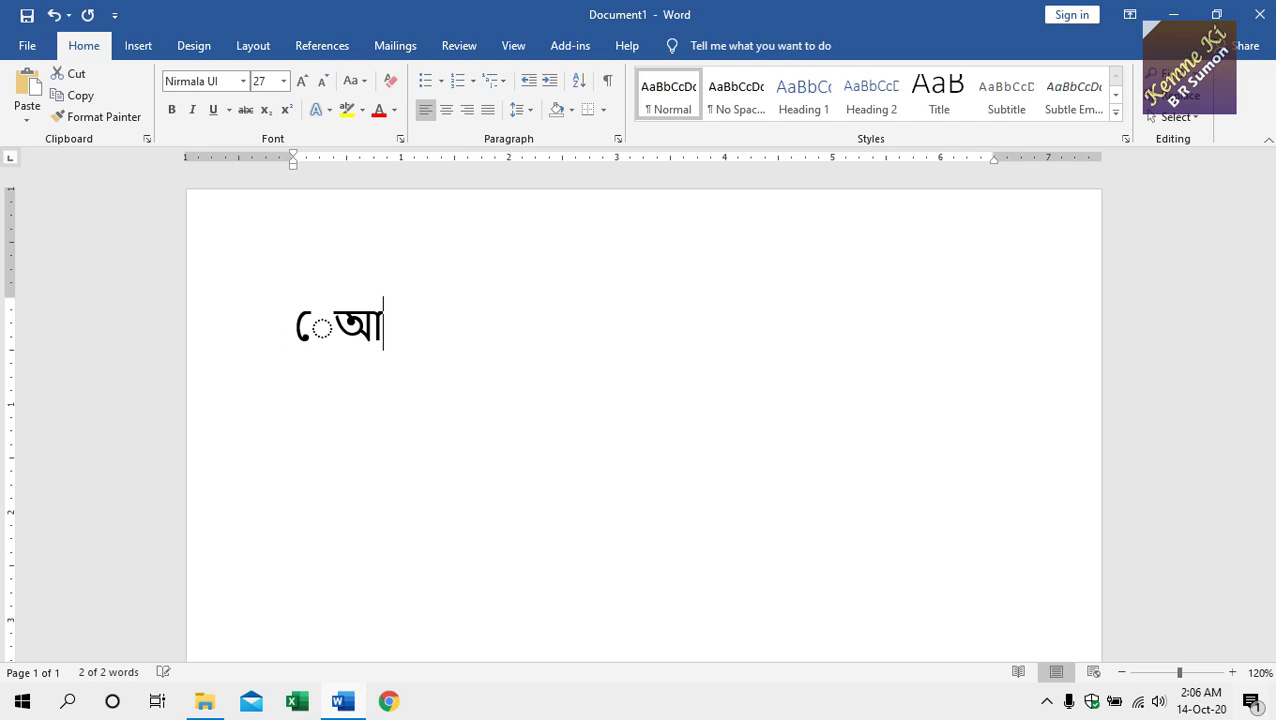
key("ctrl+a")
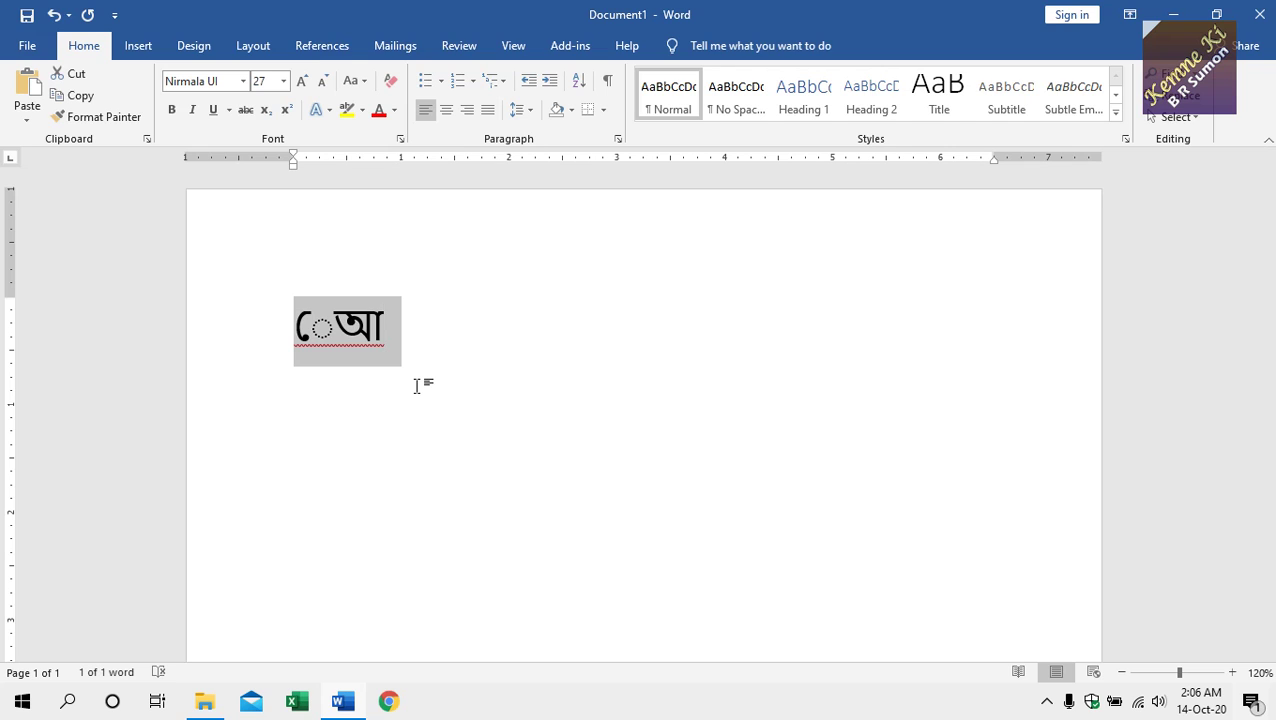
type("আমাদের দেশের ")
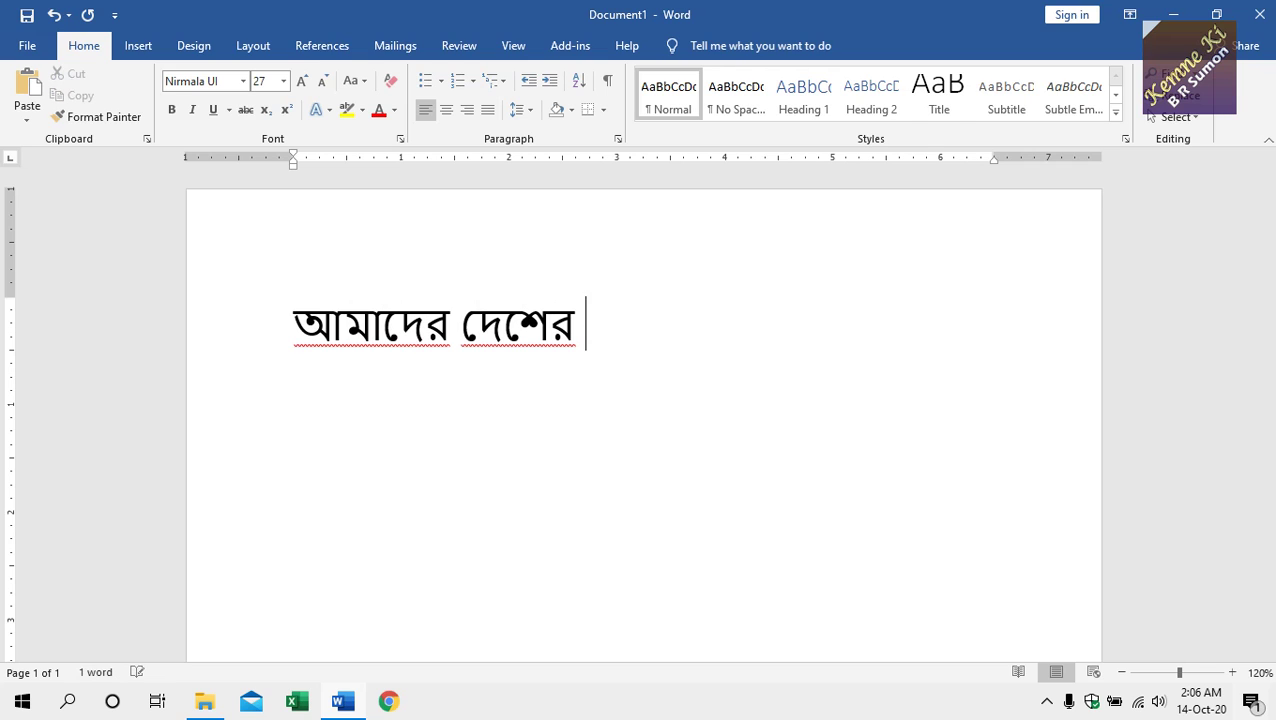
type("নাম বাংলাদে")
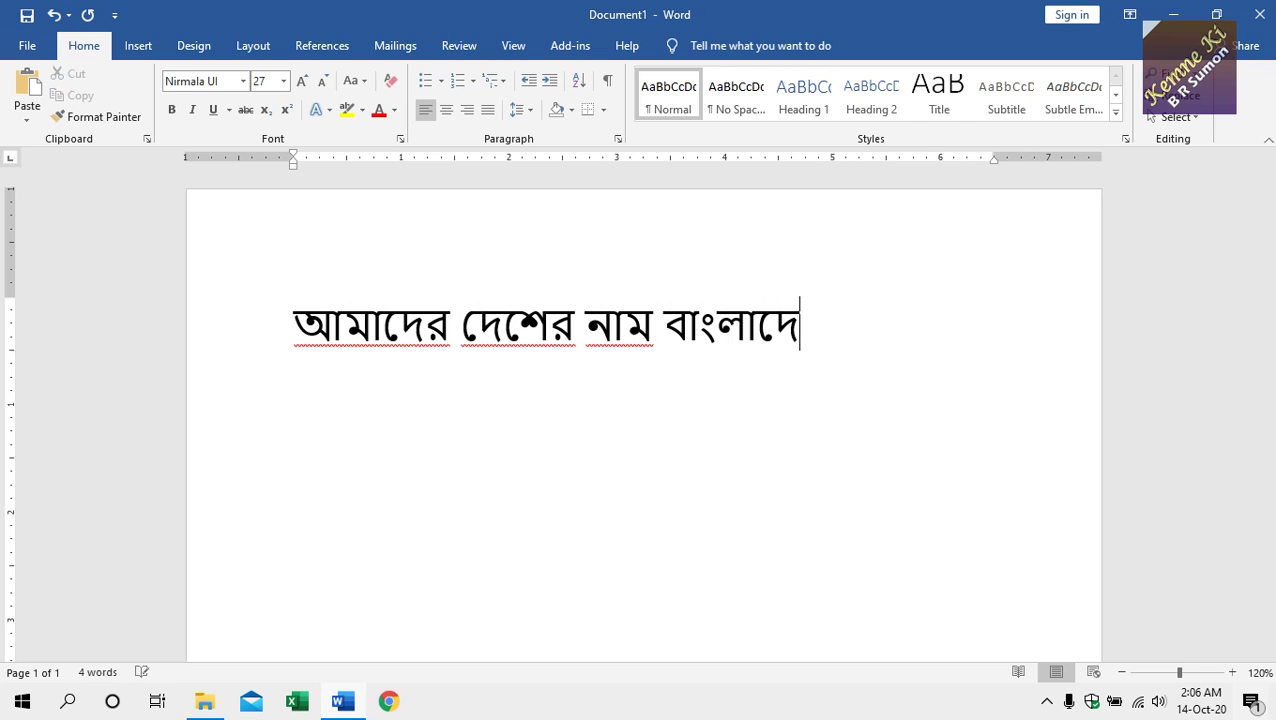
type("শ। ")
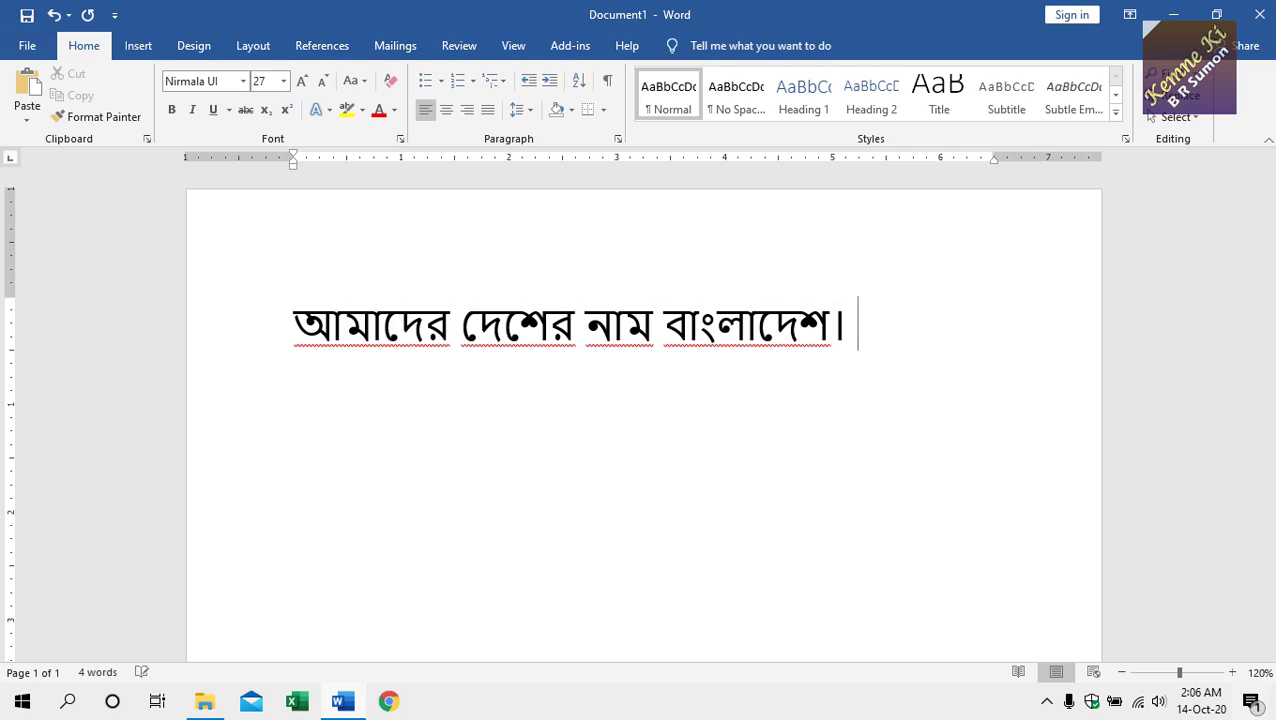
Add the label "[ডিফলট]" after the sentence and reduce all the text to 26 pt
type("[ডিফ")
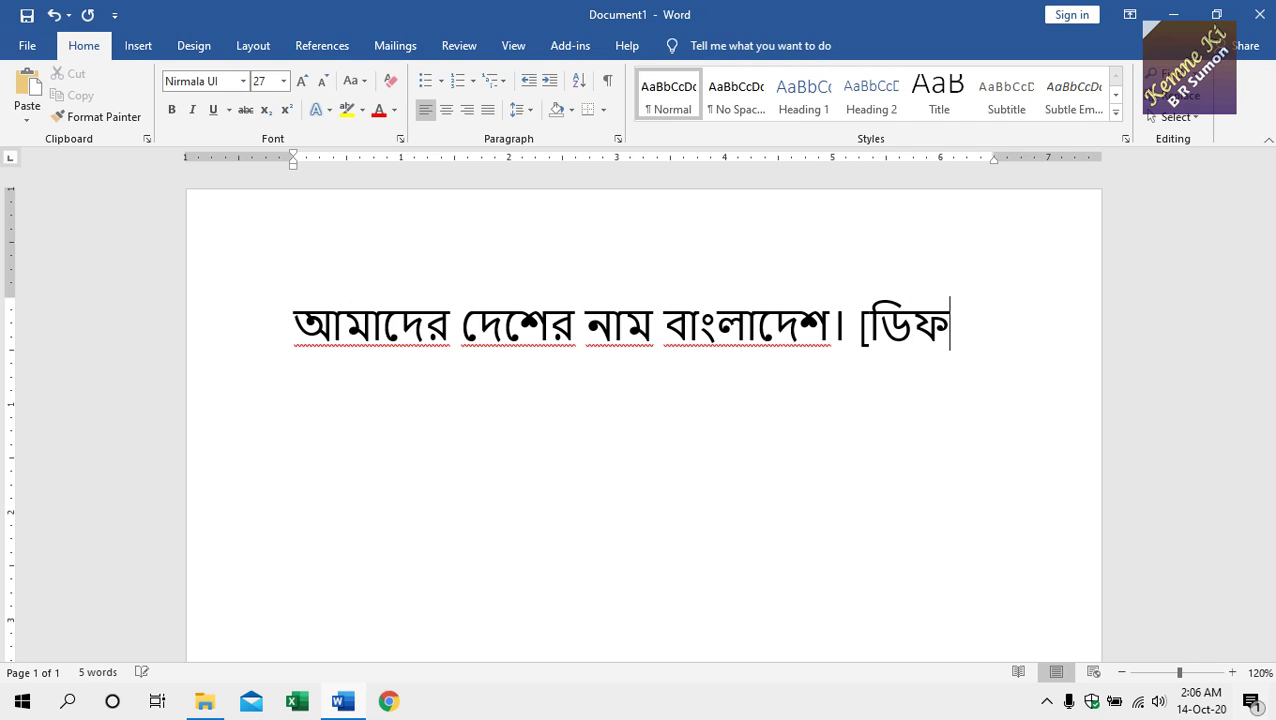
type("লট]")
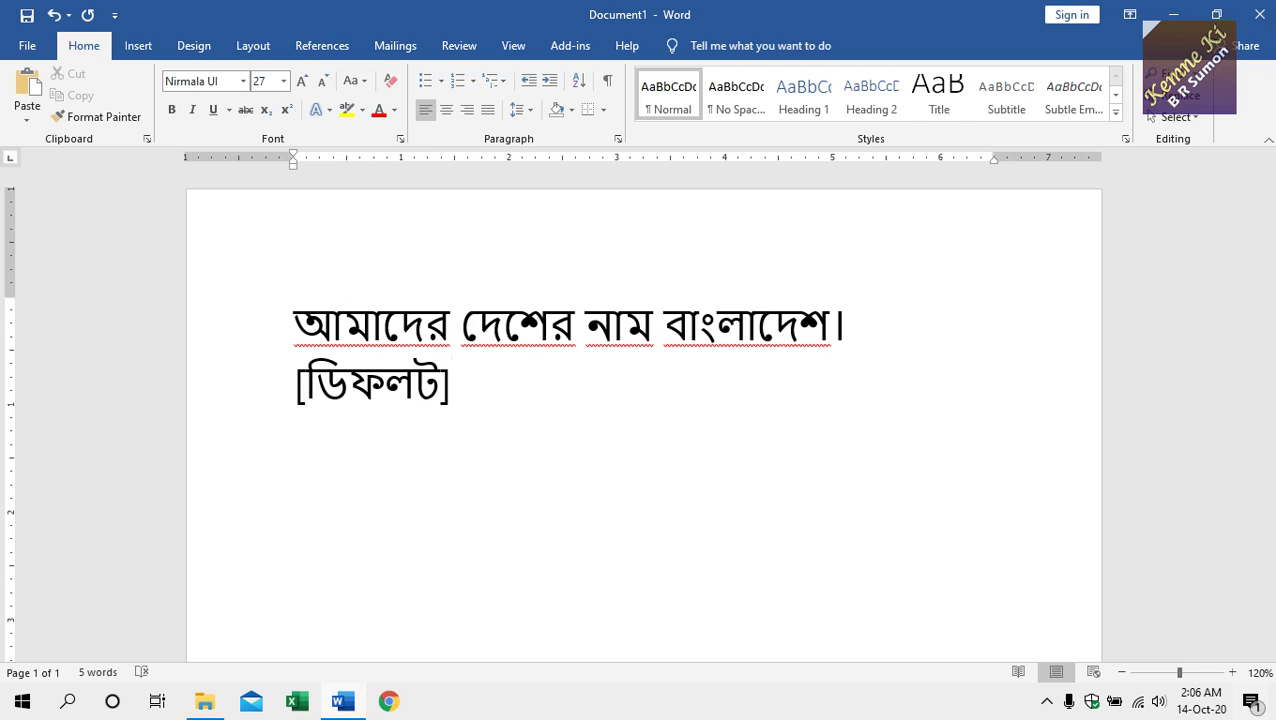
key("ctrl+a")
key("ctrl+bracketleft")
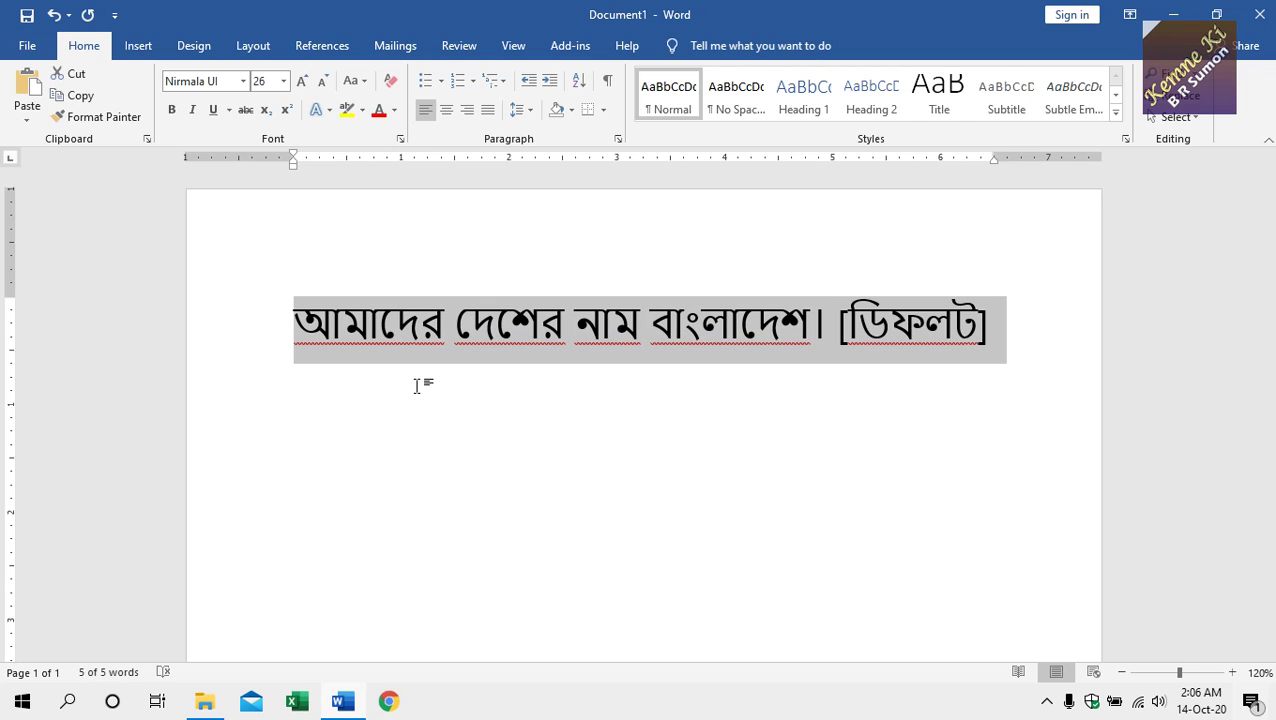
left_click(382, 330)
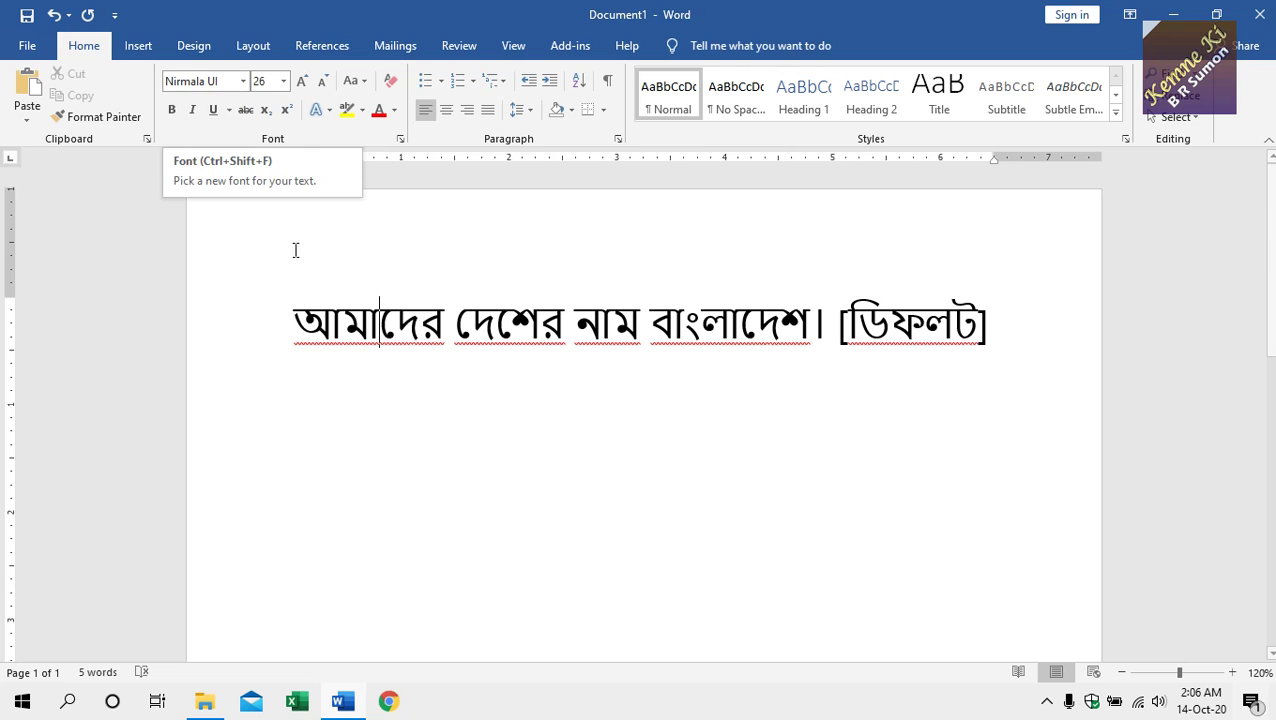
Copy the whole labelled line and paste three copies of it on new lines below
left_click(222, 333)
key("ctrl+c")
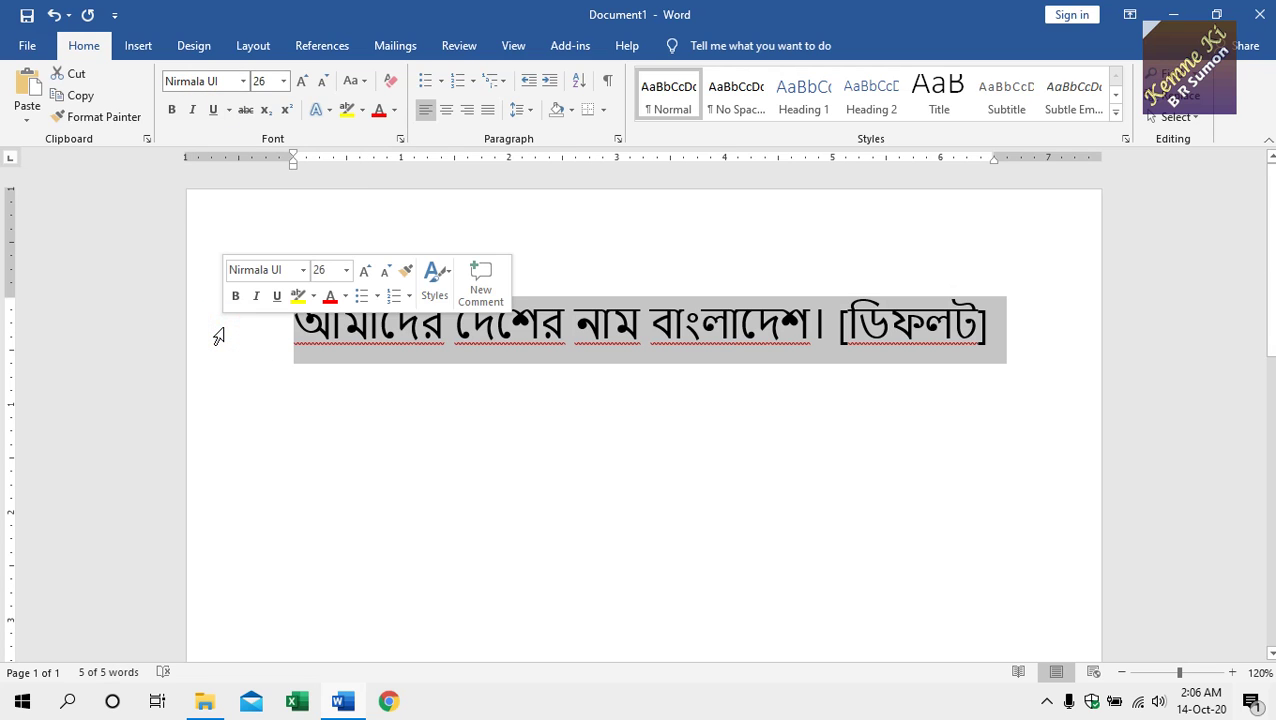
left_click(1020, 330)
key("Return")
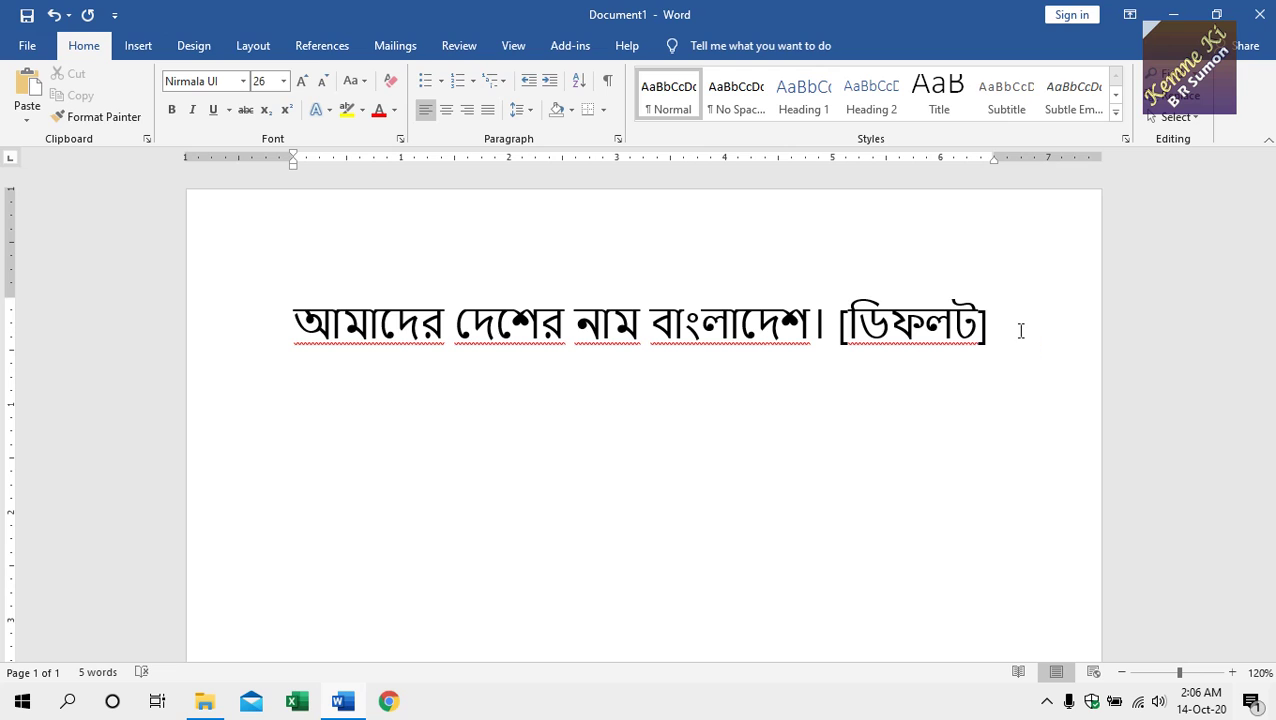
key("ctrl+v")
key("ctrl+v")
key("ctrl+v")
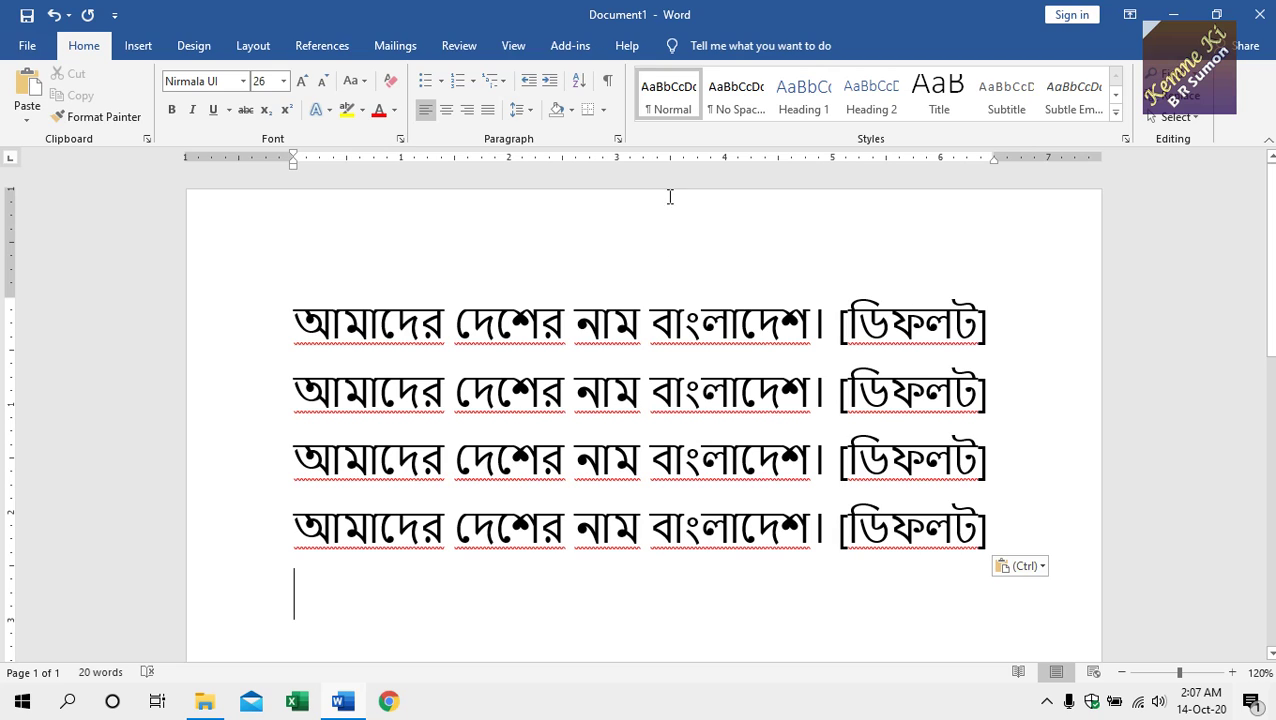
Change the second line's font to SolaimanLipi
left_click(238, 398)
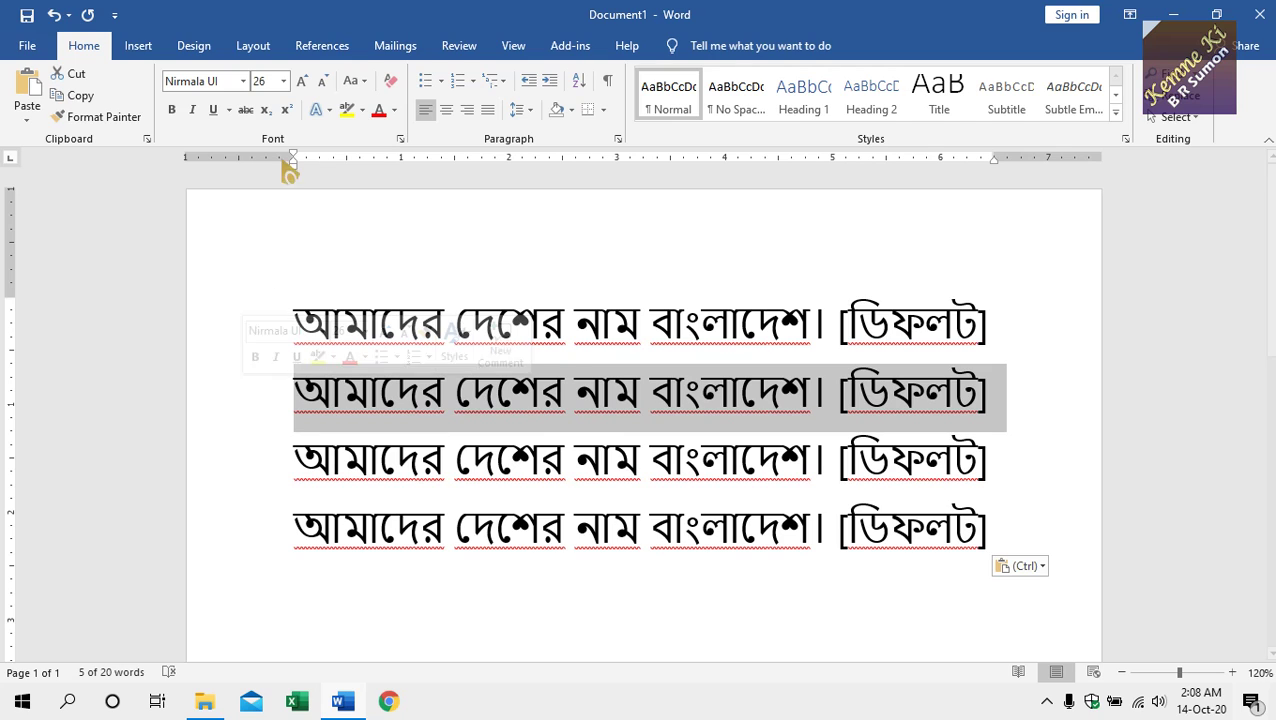
left_click(243, 81)
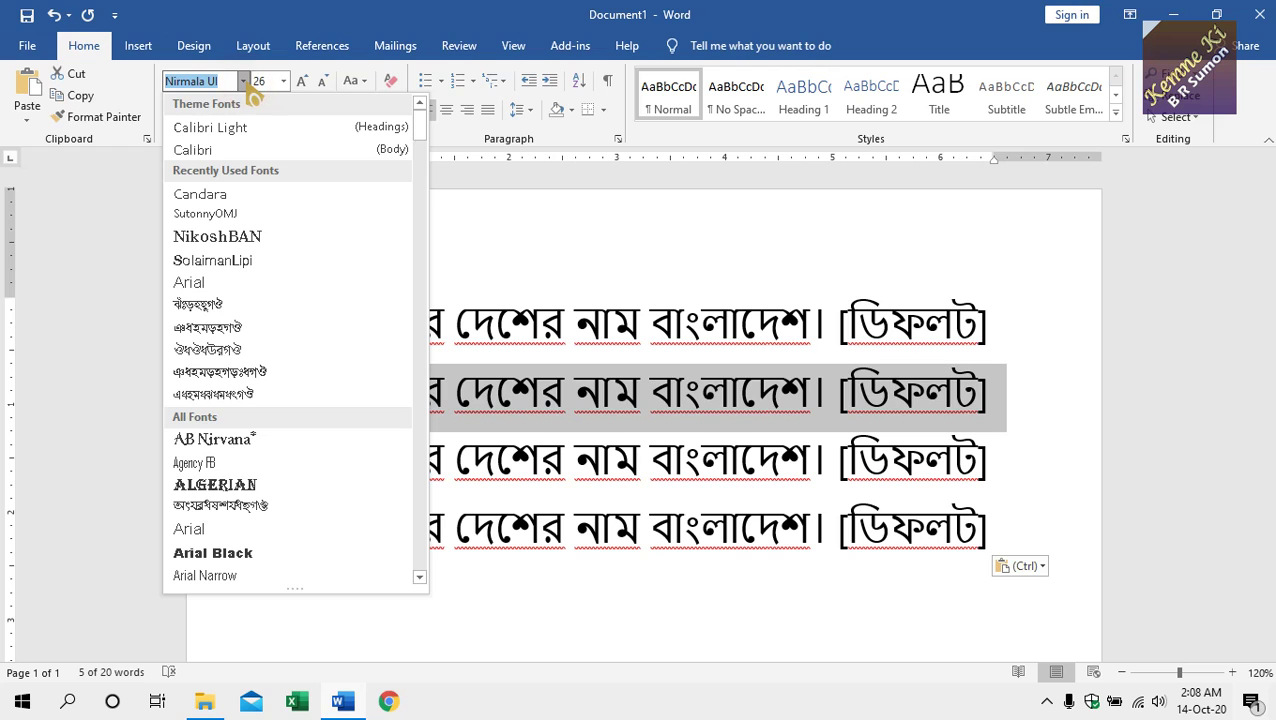
left_click(241, 262)
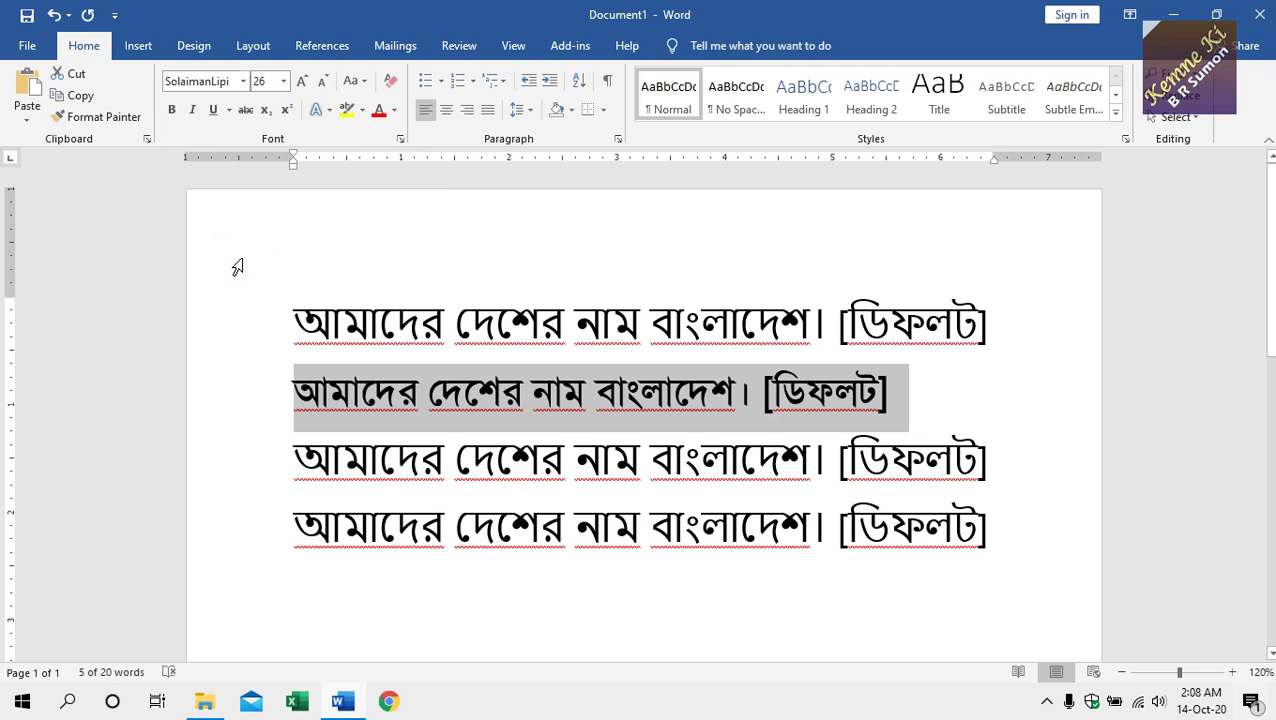
left_click(213, 110)
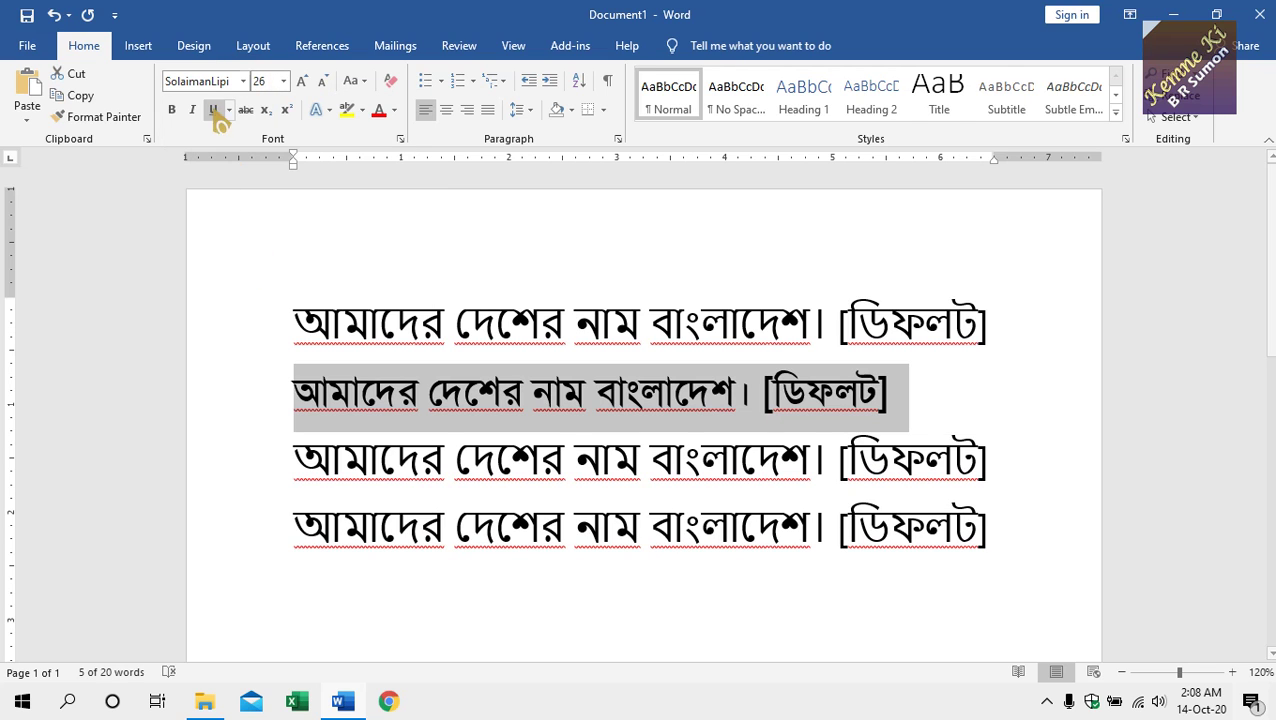
left_click(212, 110)
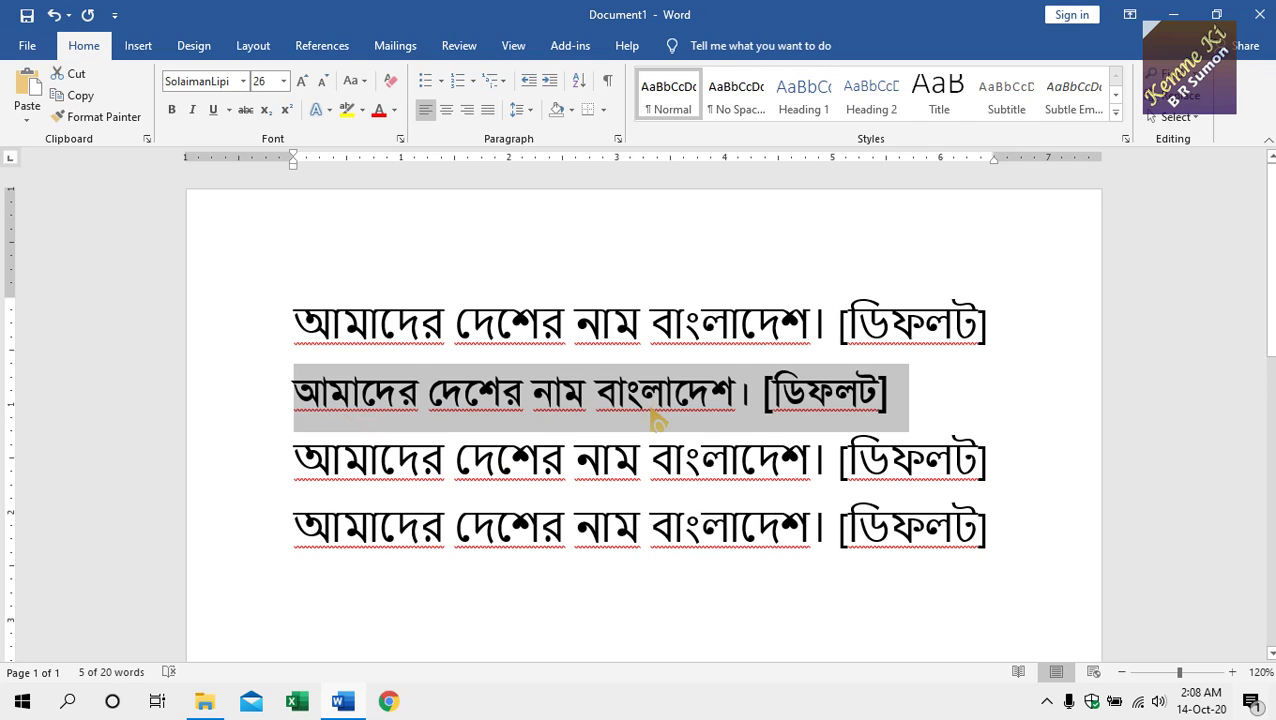
Change the third line's font to NikoshBAN and set its size to 28 pt
left_click(216, 476)
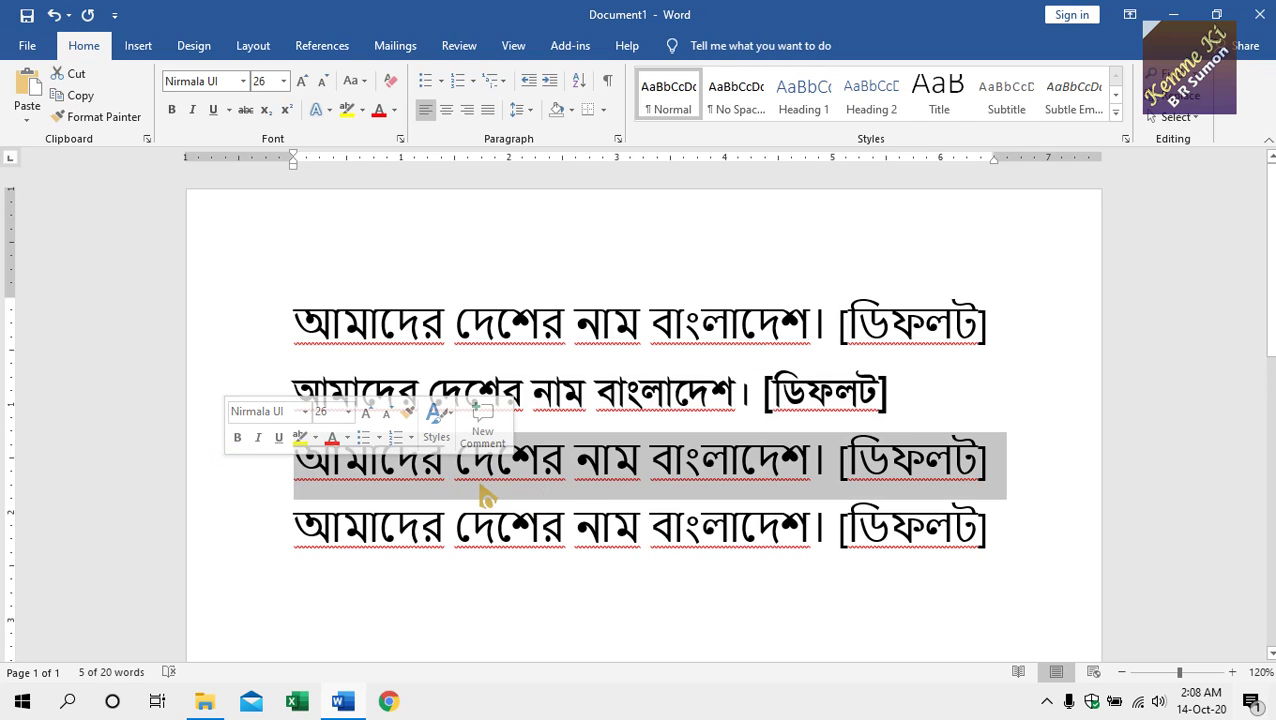
left_click(243, 81)
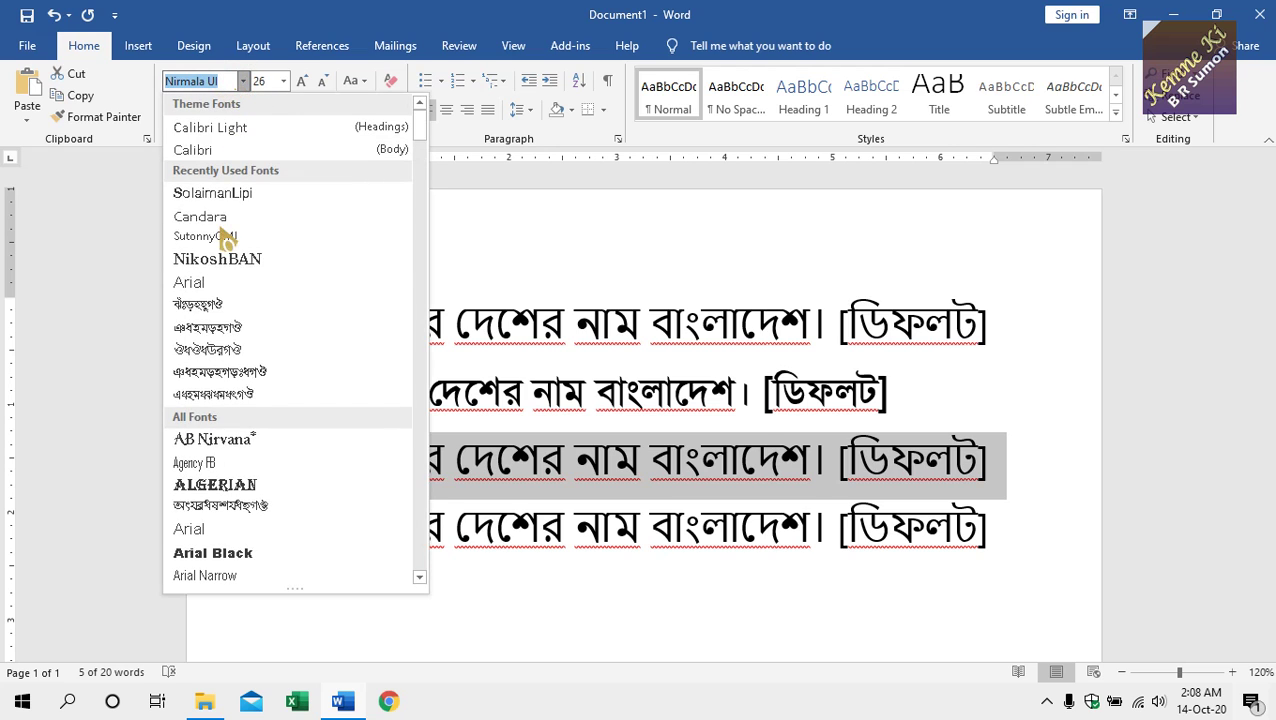
left_click(218, 262)
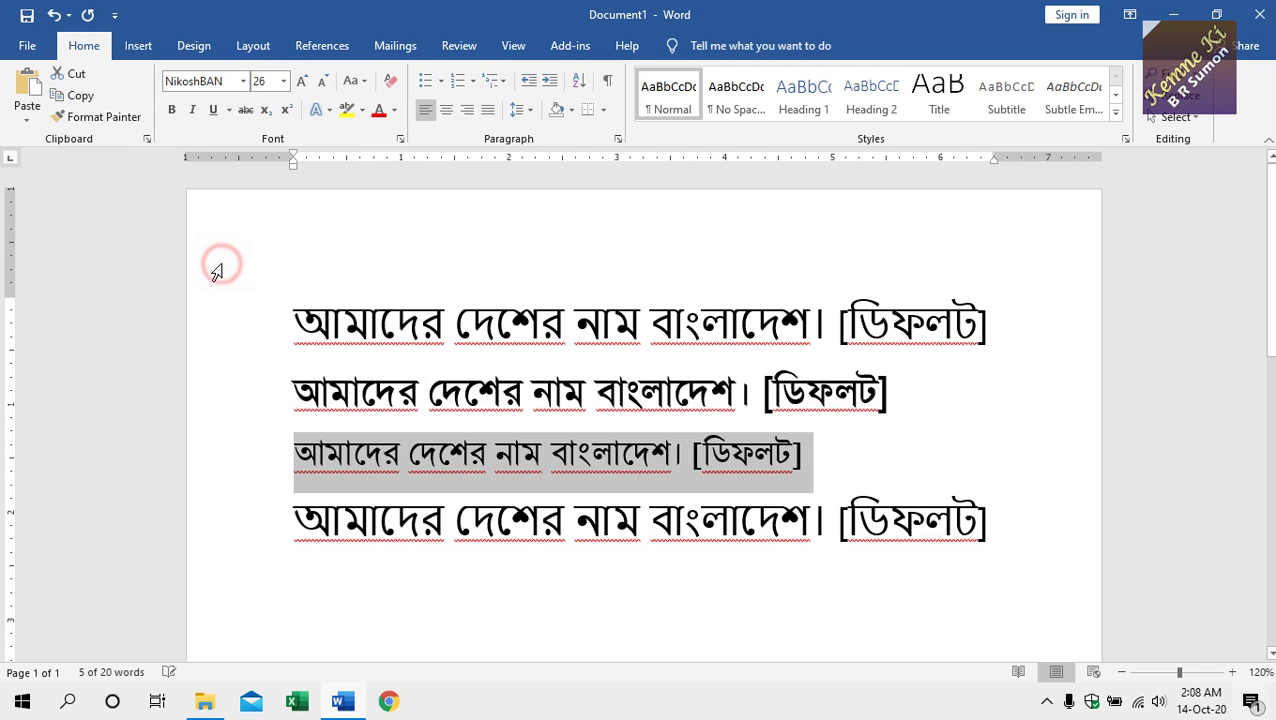
left_click(302, 81)
left_click(302, 81)
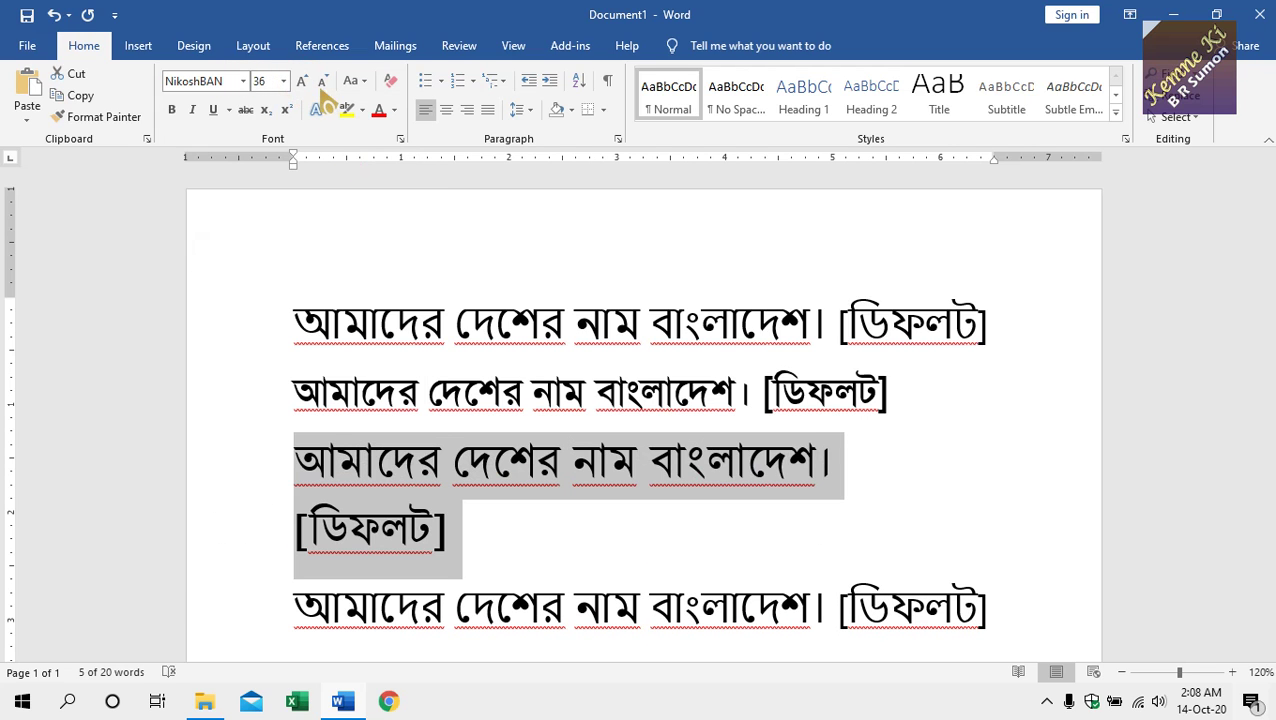
left_click(322, 81)
Change the second line's bracketed label to "সোলায়মানলিপি" and reduce that line to 25 pt
left_click(794, 390)
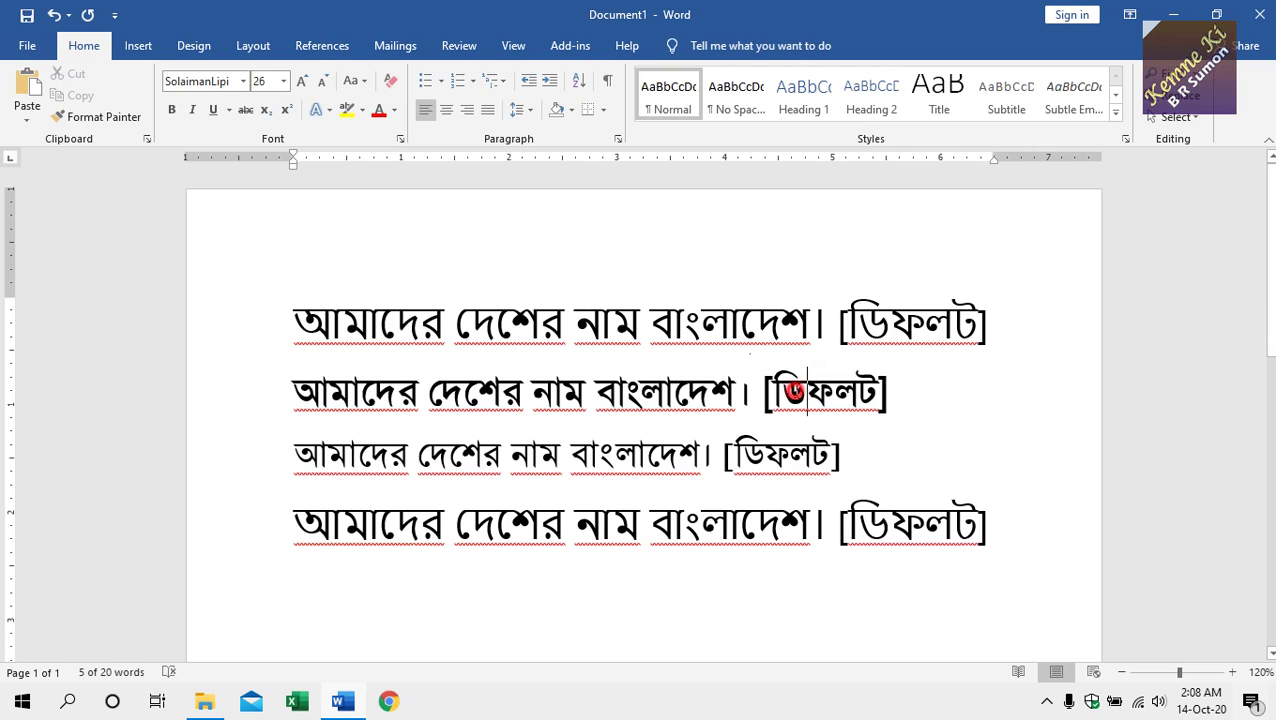
double_click(794, 390)
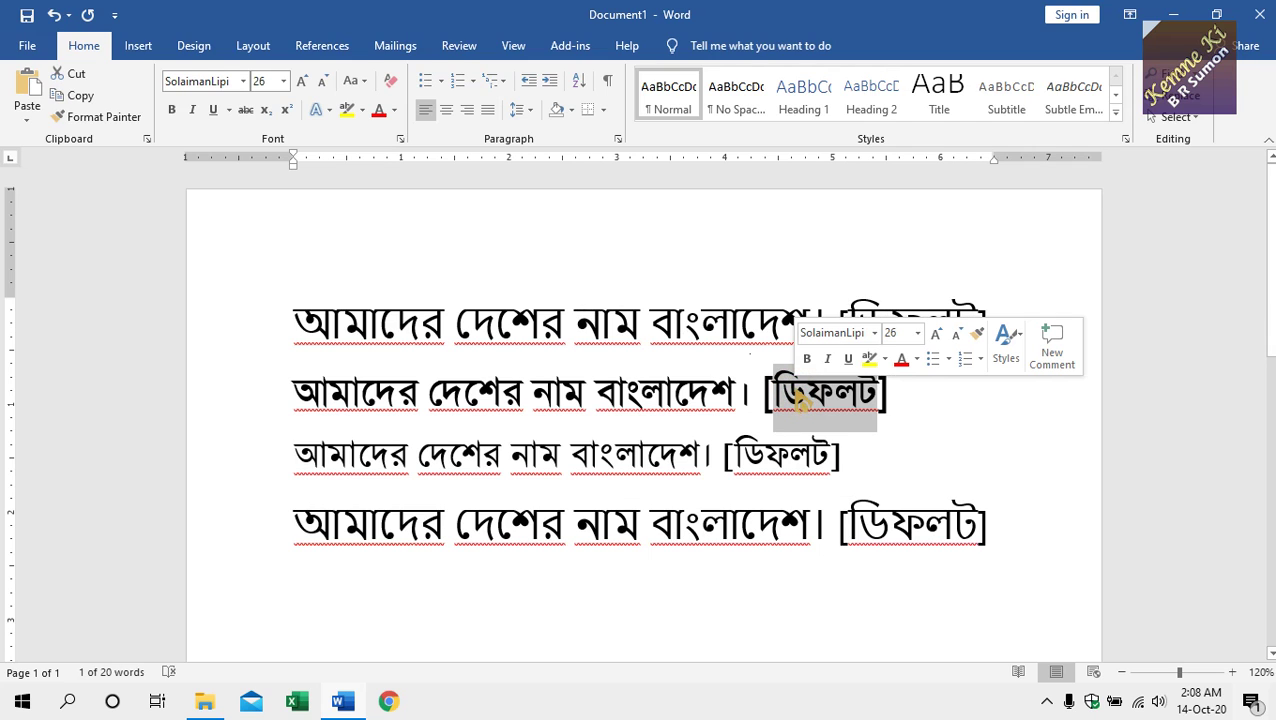
type("সোলায়মান ")
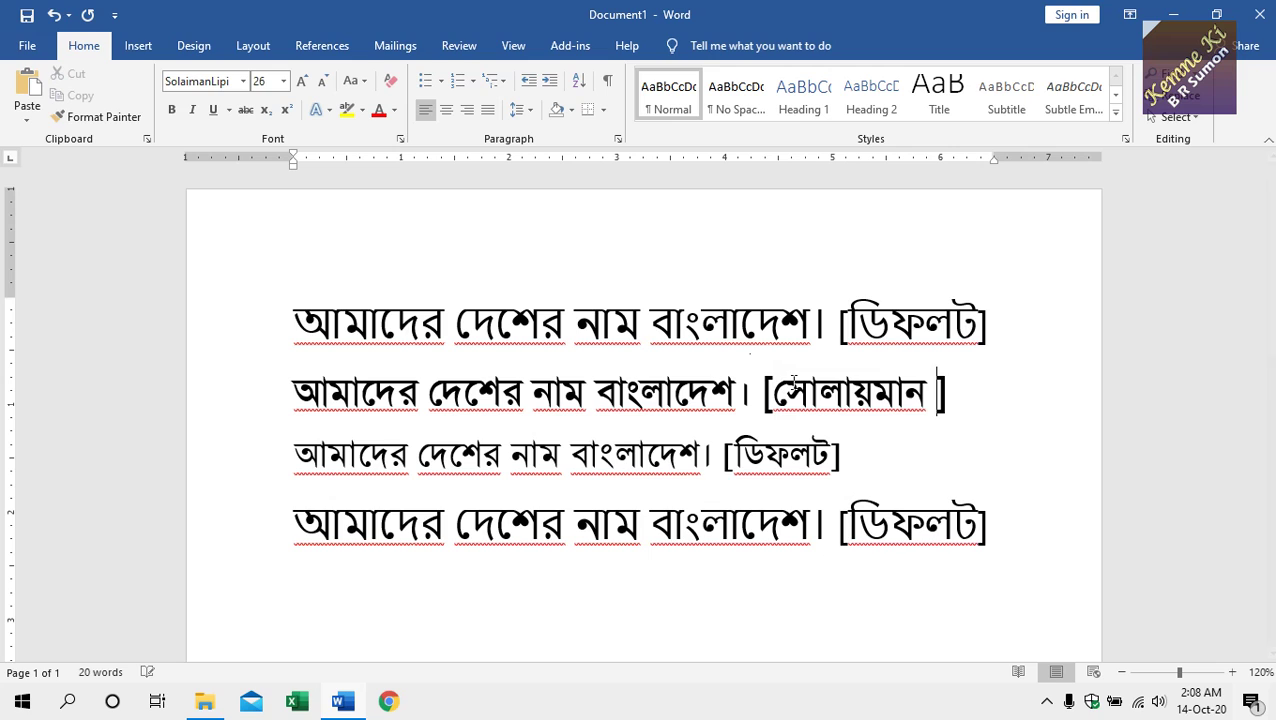
type("লিপি")
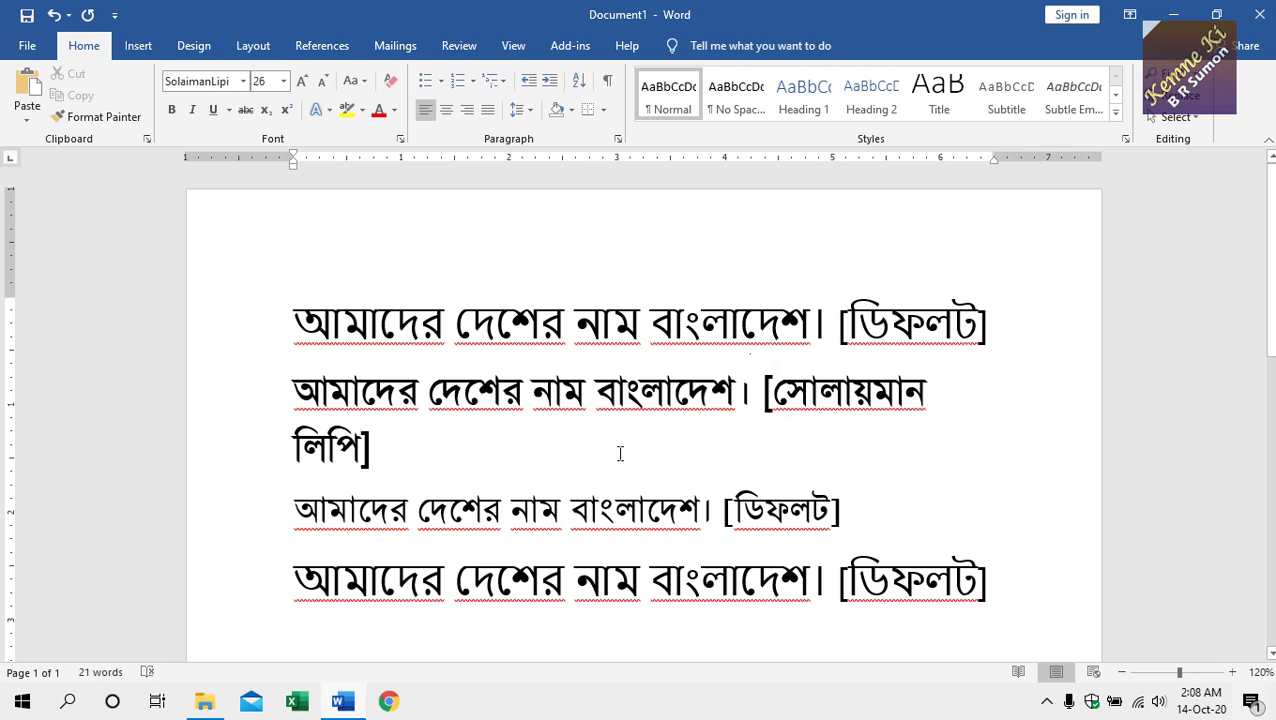
left_click(297, 452)
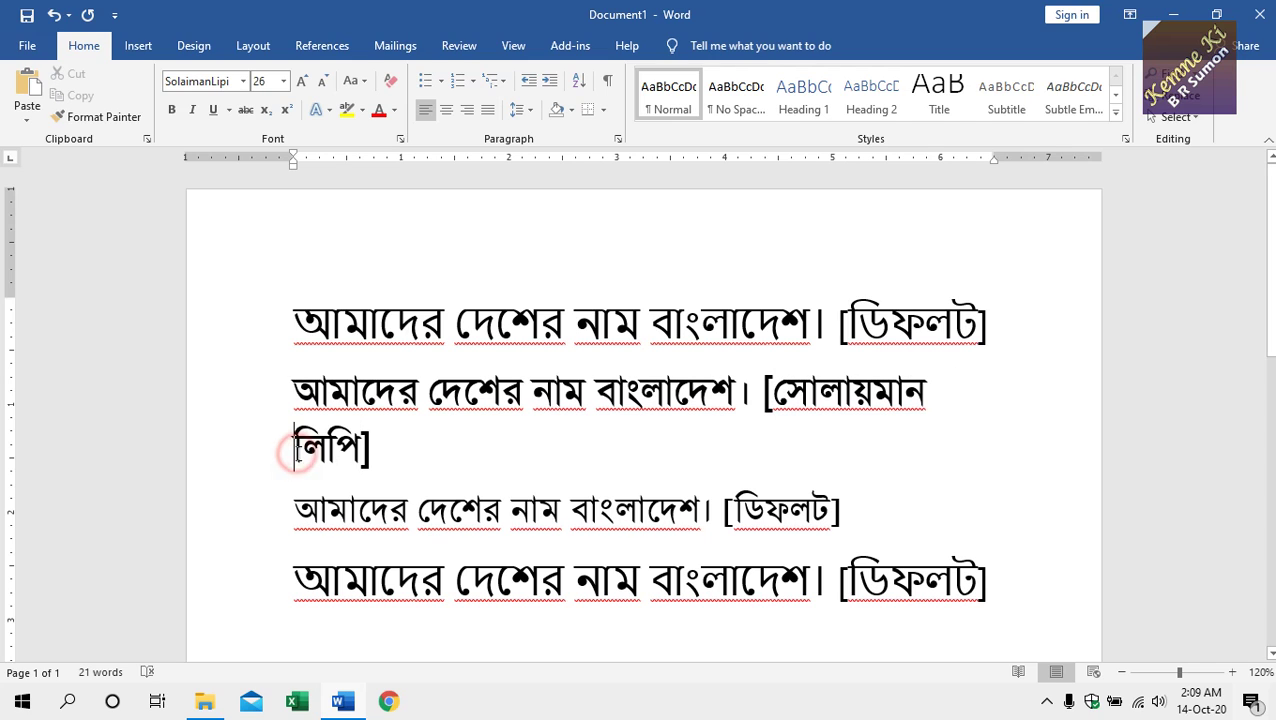
key("BackSpace")
left_click_drag(224, 392, 233, 435)
key("ctrl+bracketleft")
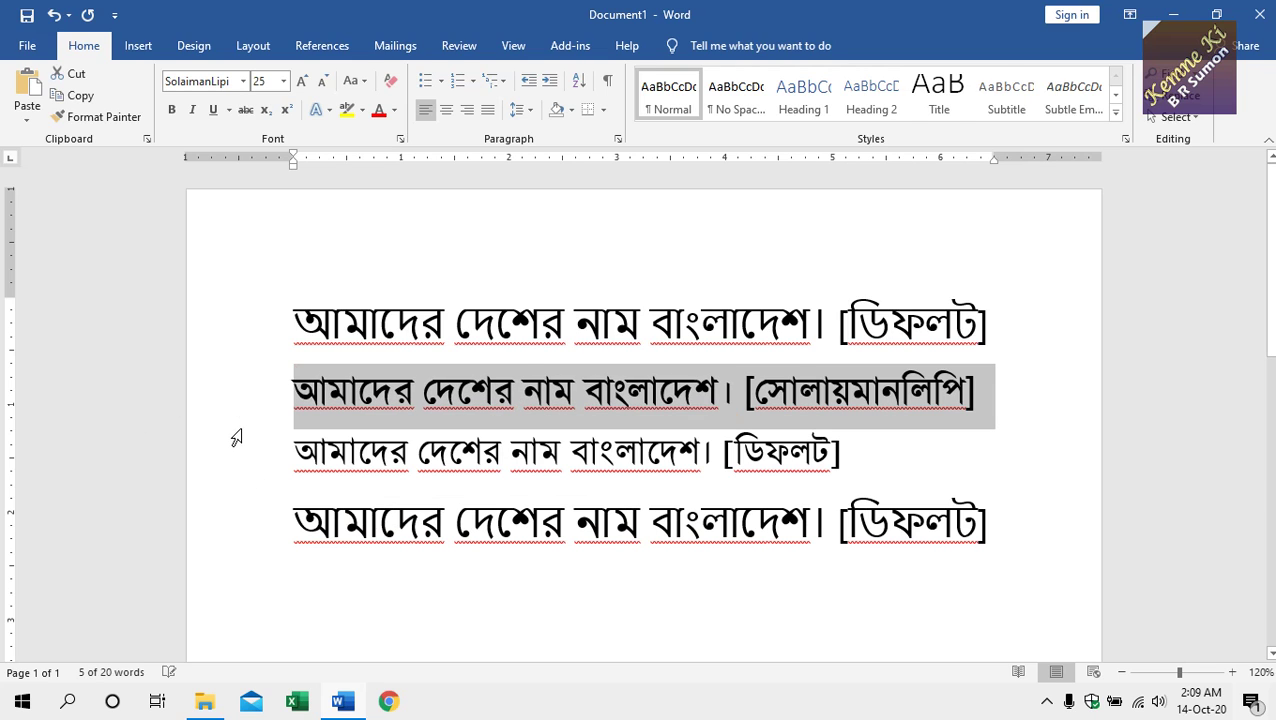
Change the third line's bracketed label to "নিকোশবান" and set that line's size to 33 pt
double_click(770, 460)
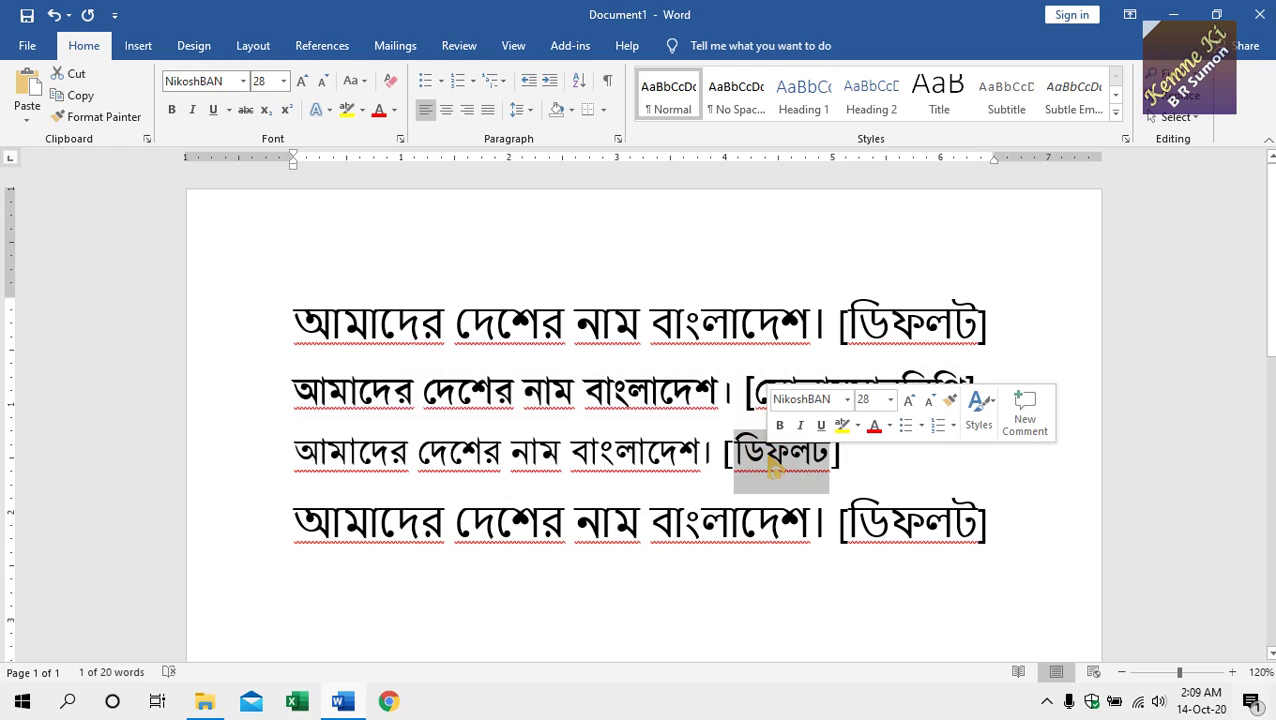
type("নিকোশবান")
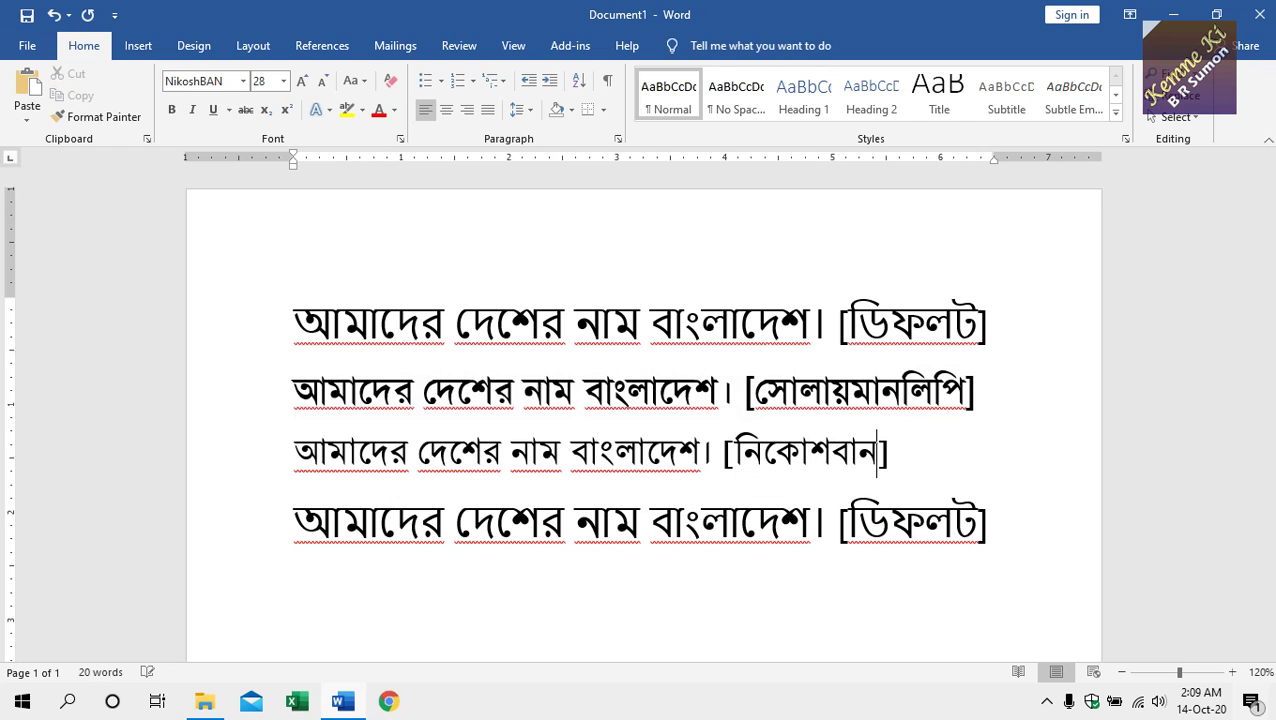
left_click(242, 455)
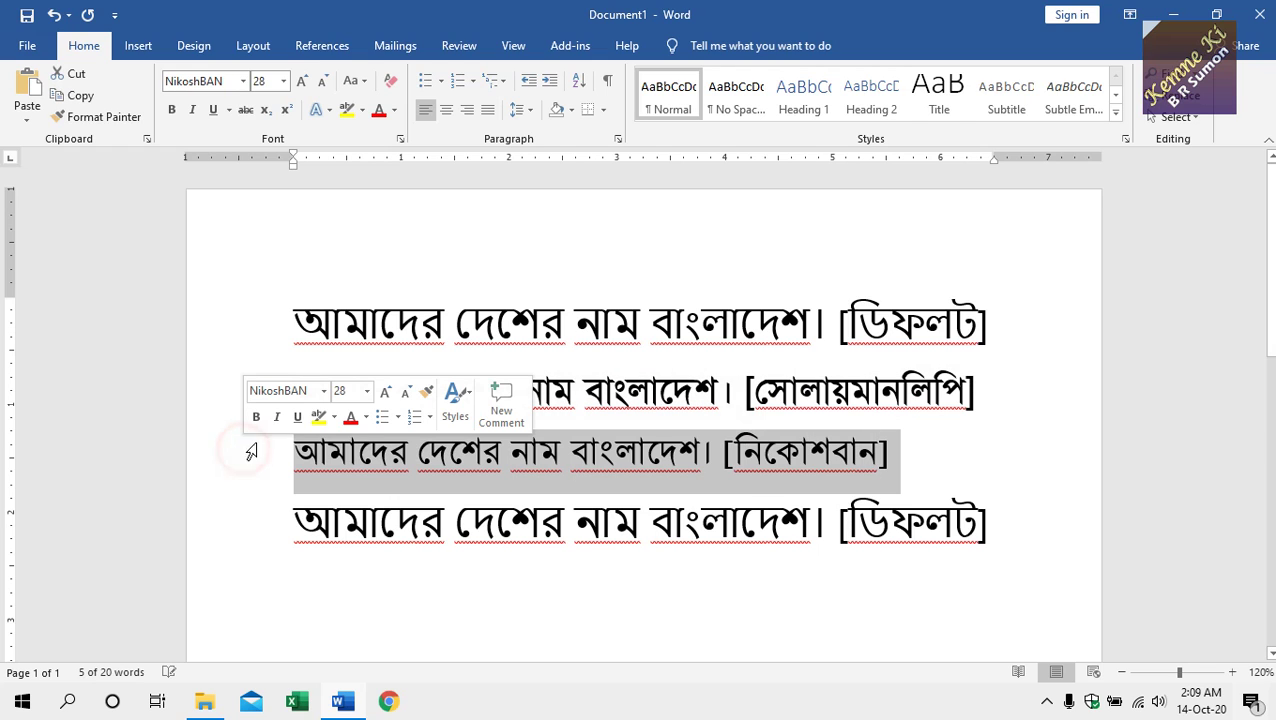
left_click(387, 392)
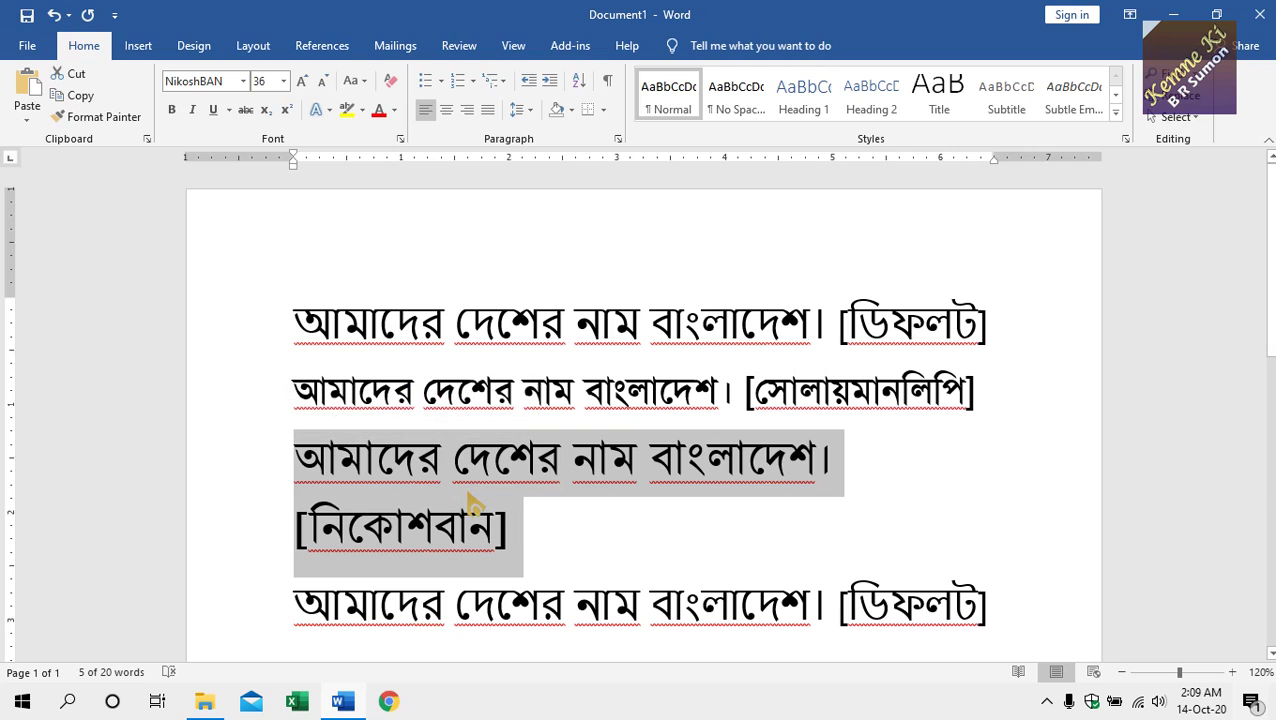
key("ctrl+bracketleft")
key("ctrl+bracketleft")
key("ctrl+bracketleft")
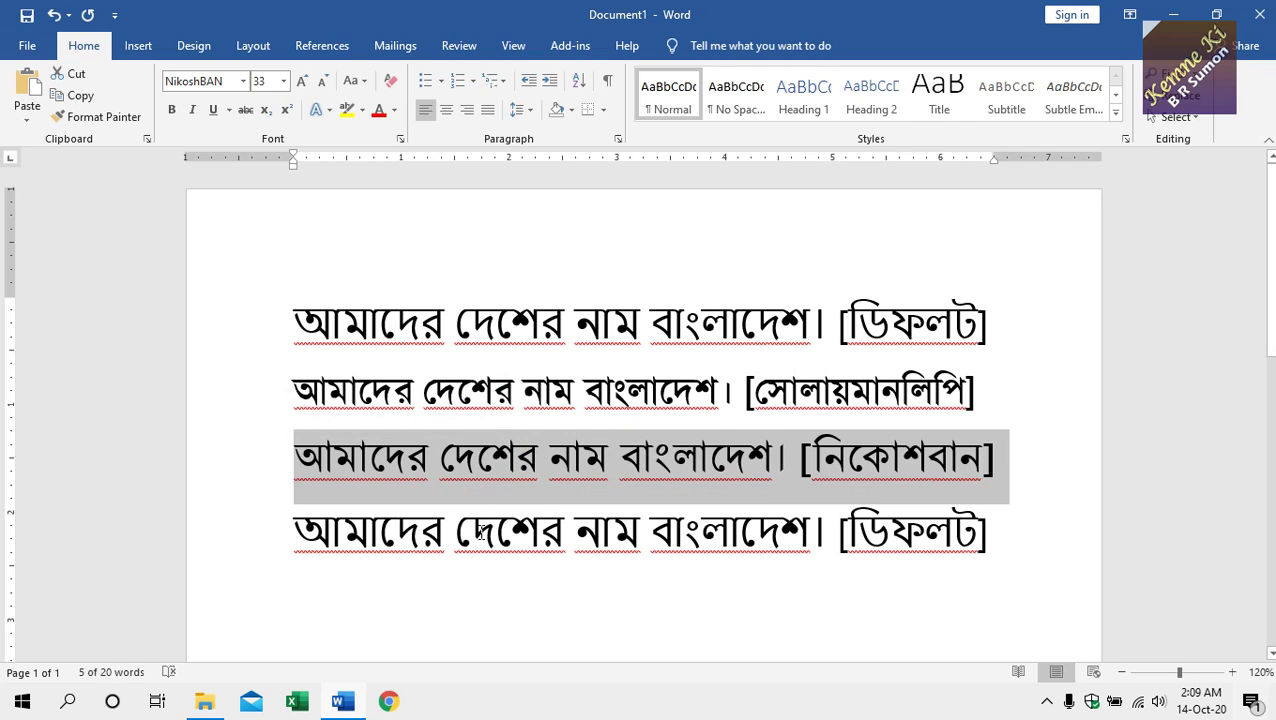
Change the fourth line's font to SutonnyOMJ and enlarge that line to 36 pt
left_click(480, 530)
left_click(208, 530)
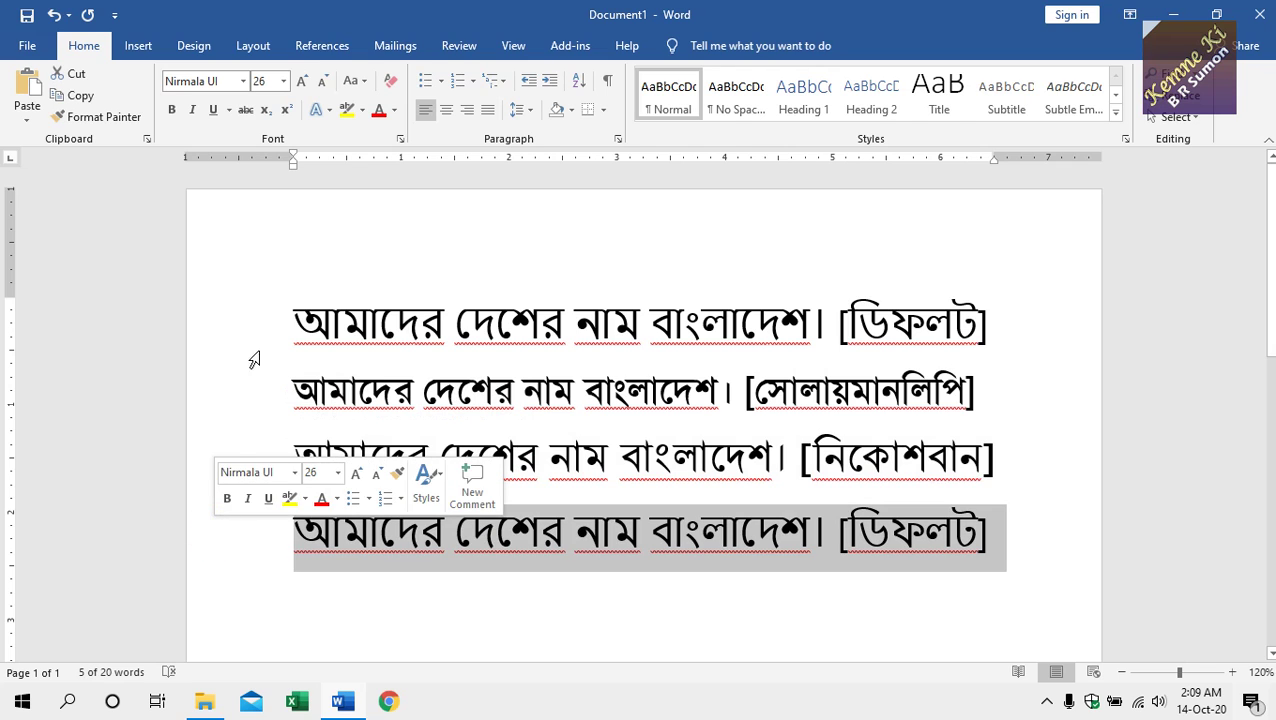
left_click(243, 81)
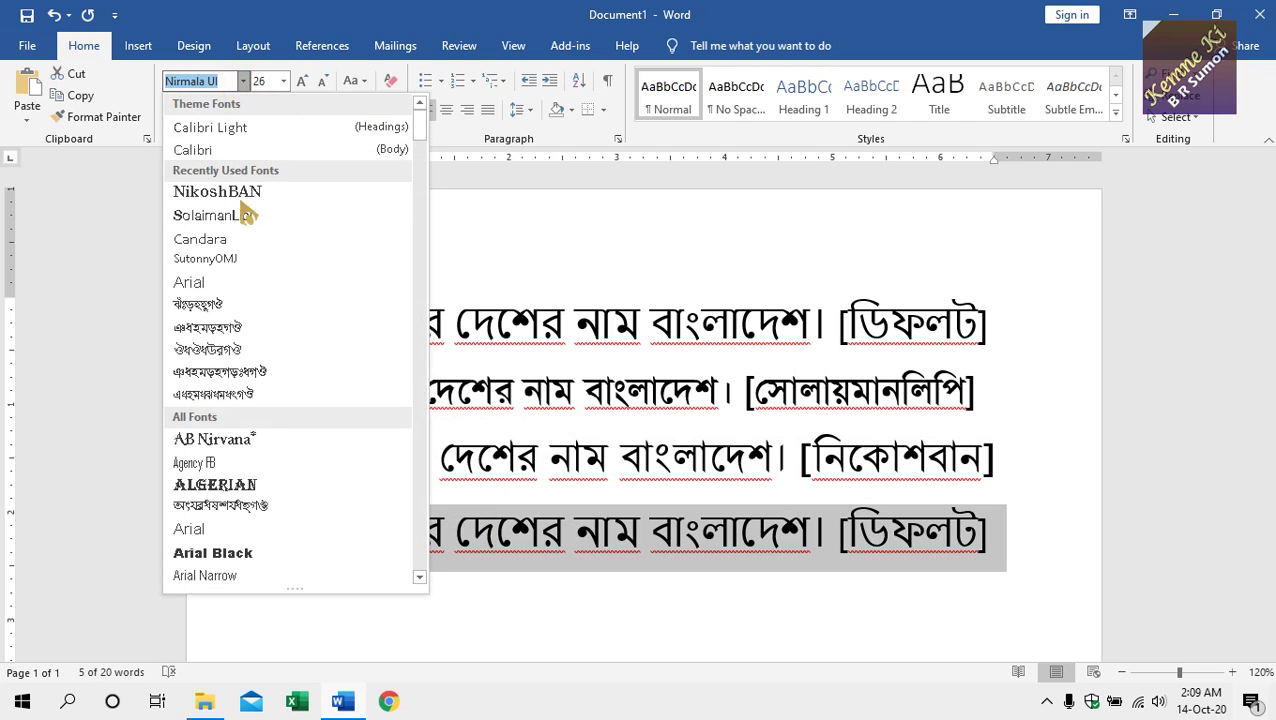
left_click(245, 260)
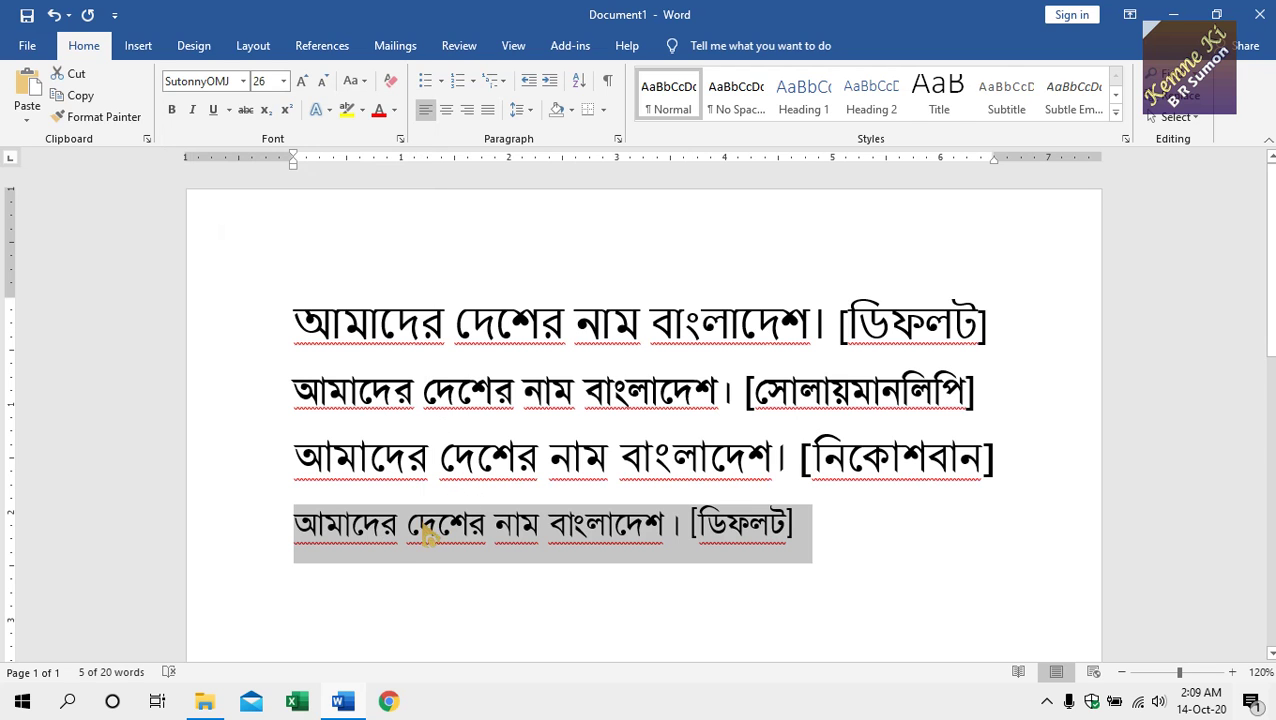
left_click(301, 81)
left_click(301, 81)
Convert the word inside the fourth line's brackets to an equation and replace it with "SutonnyOMJ"
left_click(878, 535)
double_click(879, 537)
key("alt+equal")
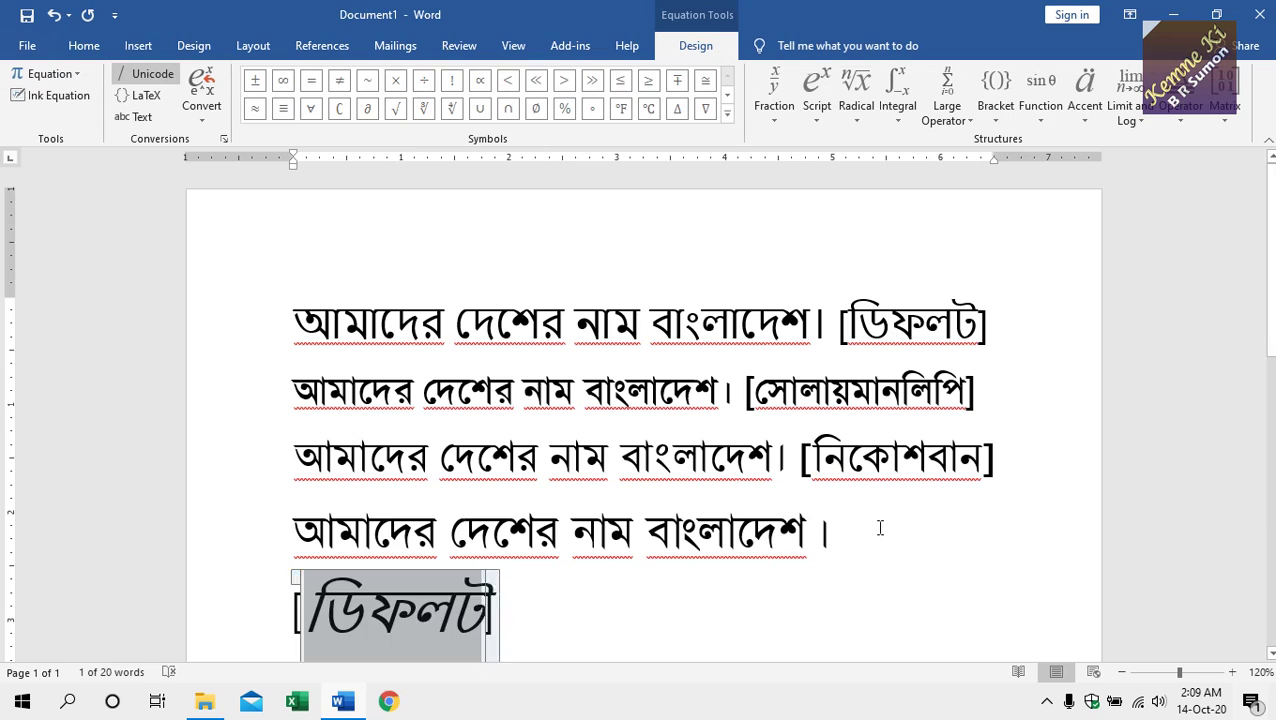
type("SutonnyOMJ")
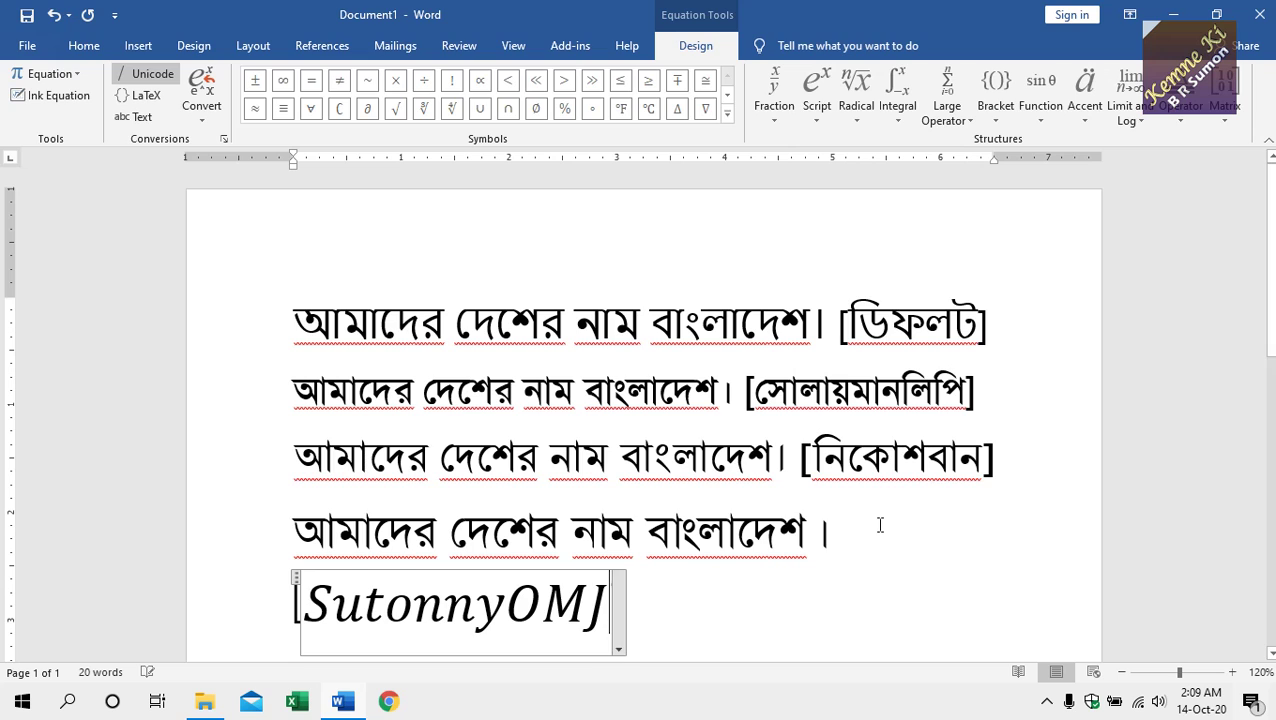
left_click(880, 525)
left_click(901, 544)
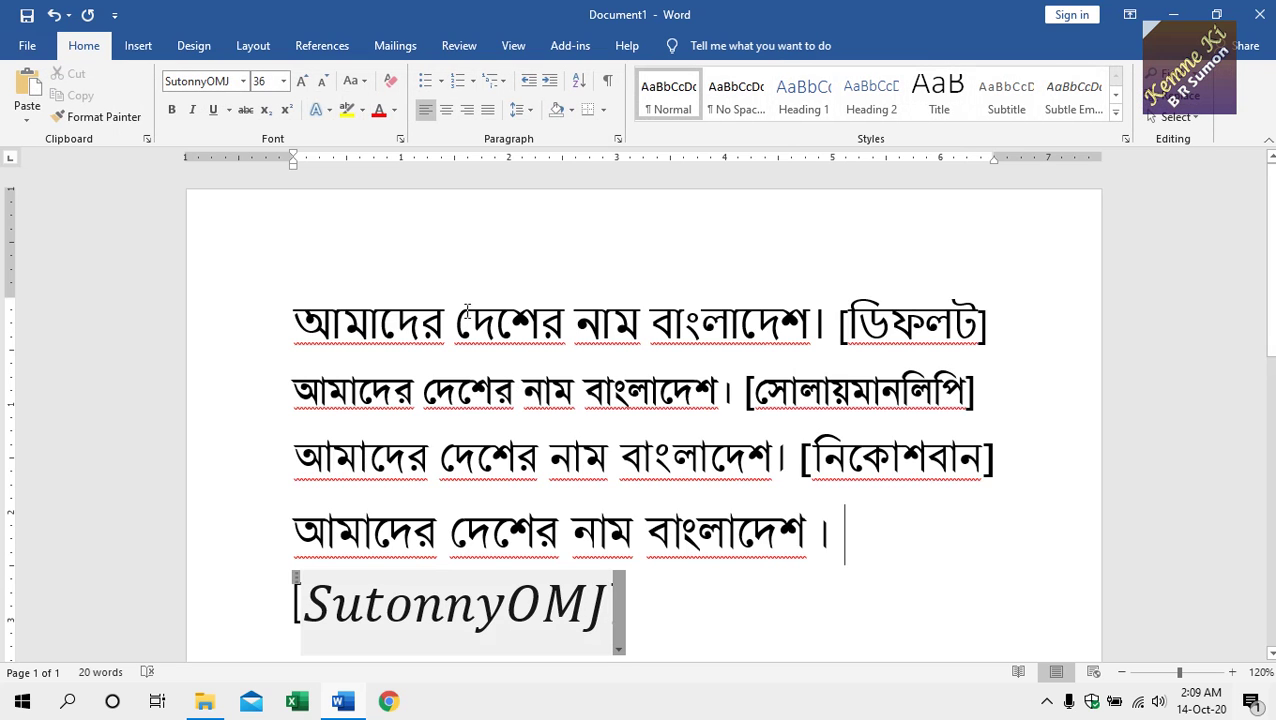
Check the font and size of each of the four sample lines and look for Bijoy Bayanno among the hidden system tray icons
left_click(210, 81)
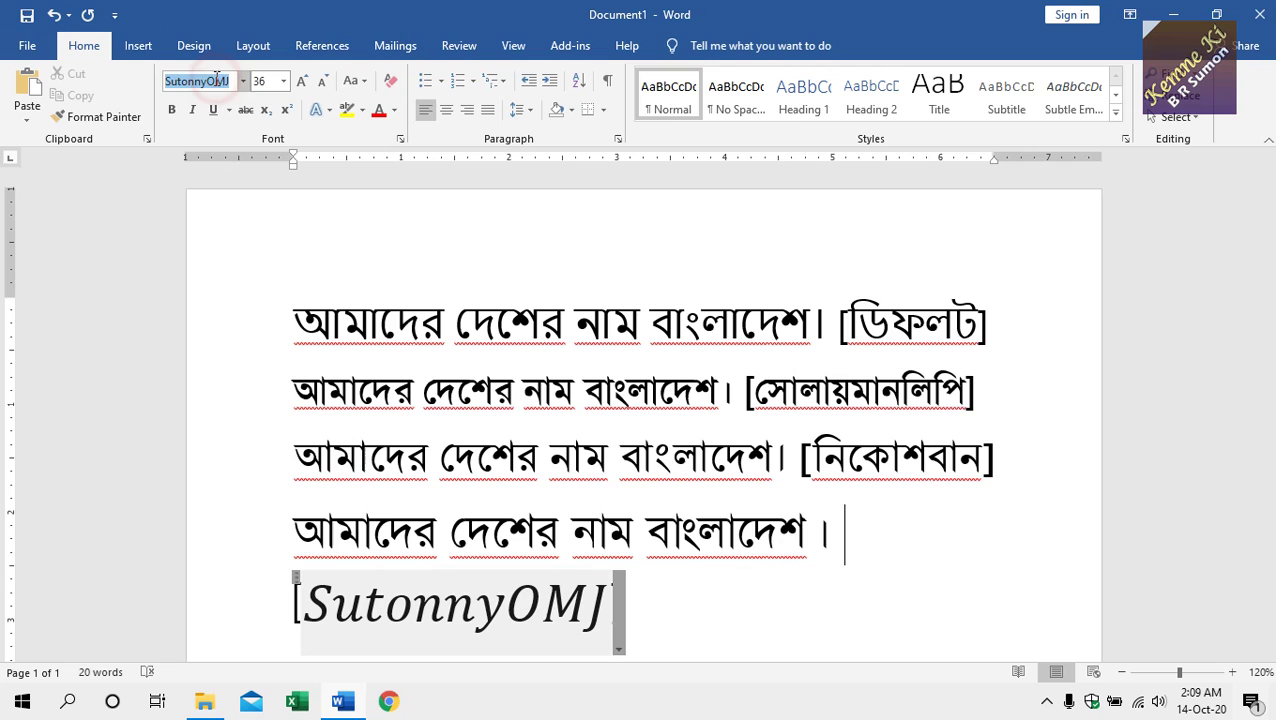
left_click(381, 325)
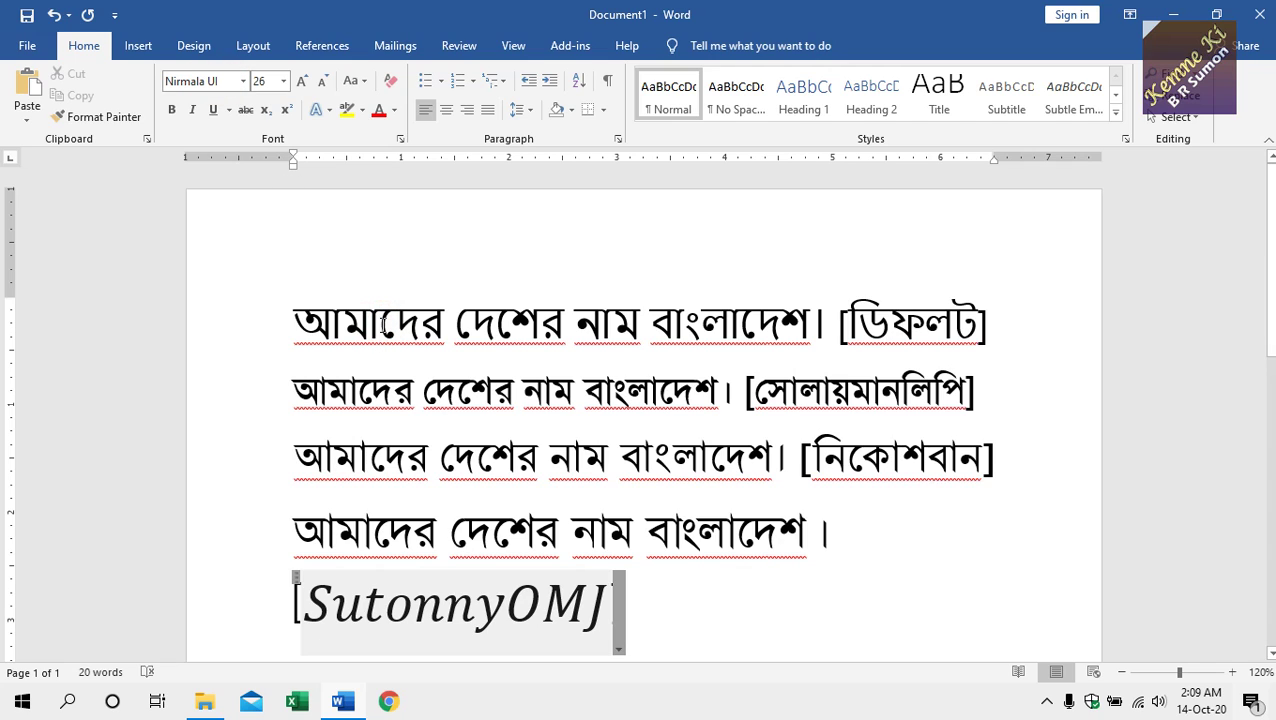
left_click(400, 390)
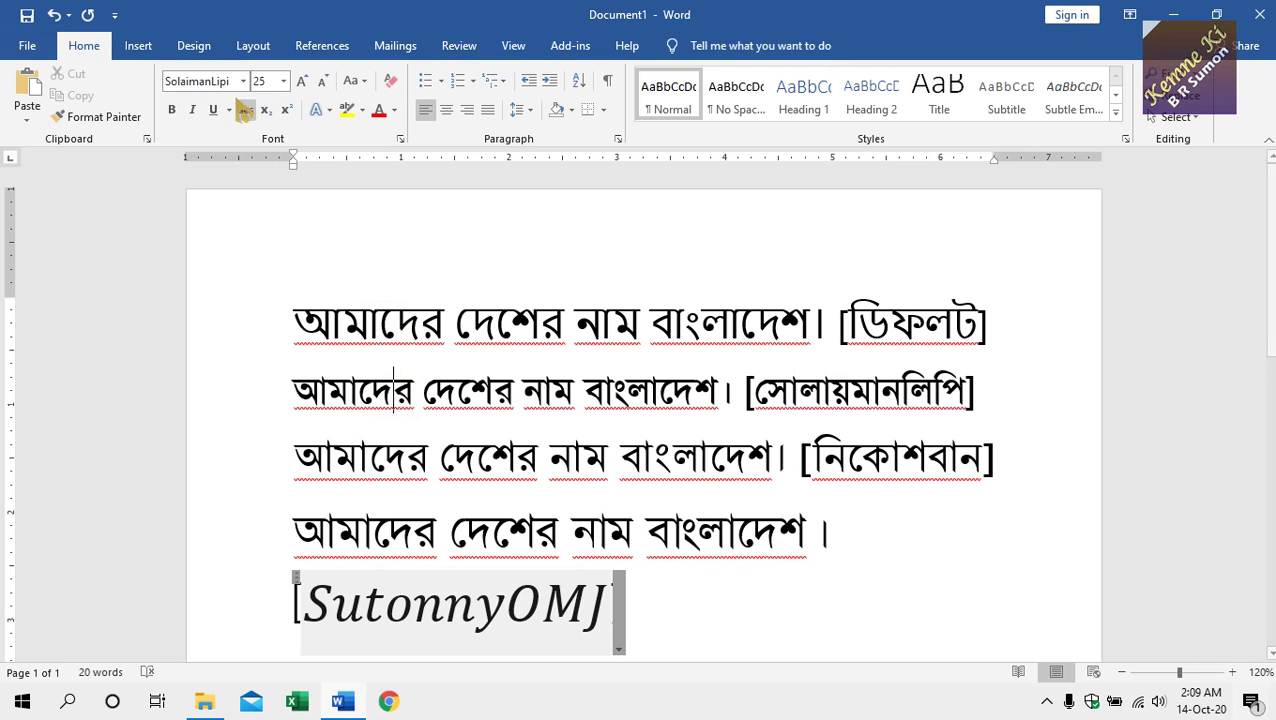
left_click(414, 450)
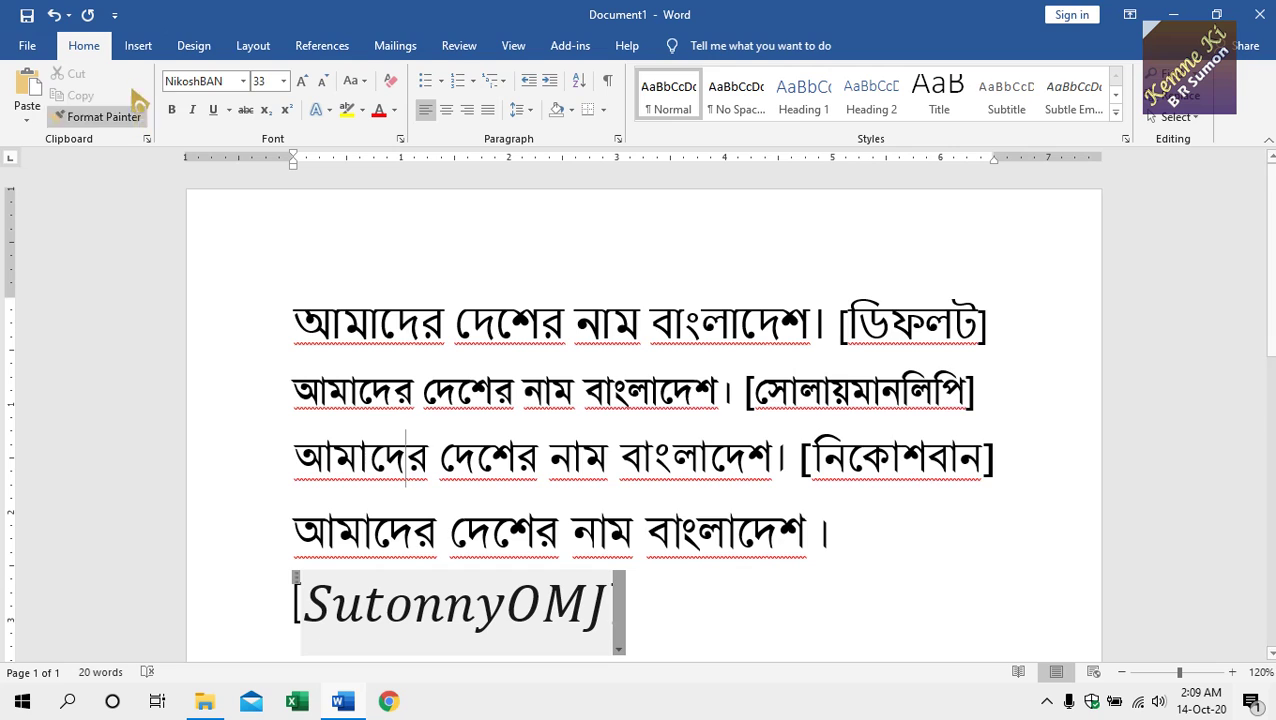
left_click(413, 530)
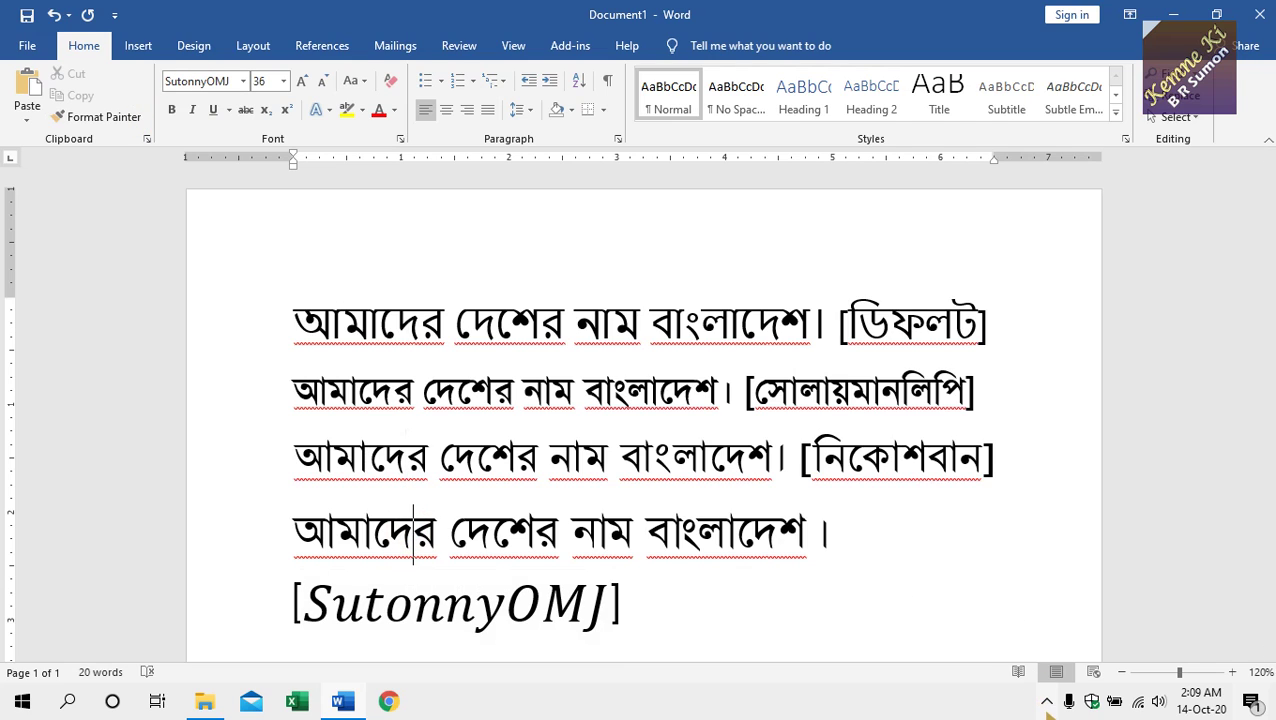
left_click(1046, 703)
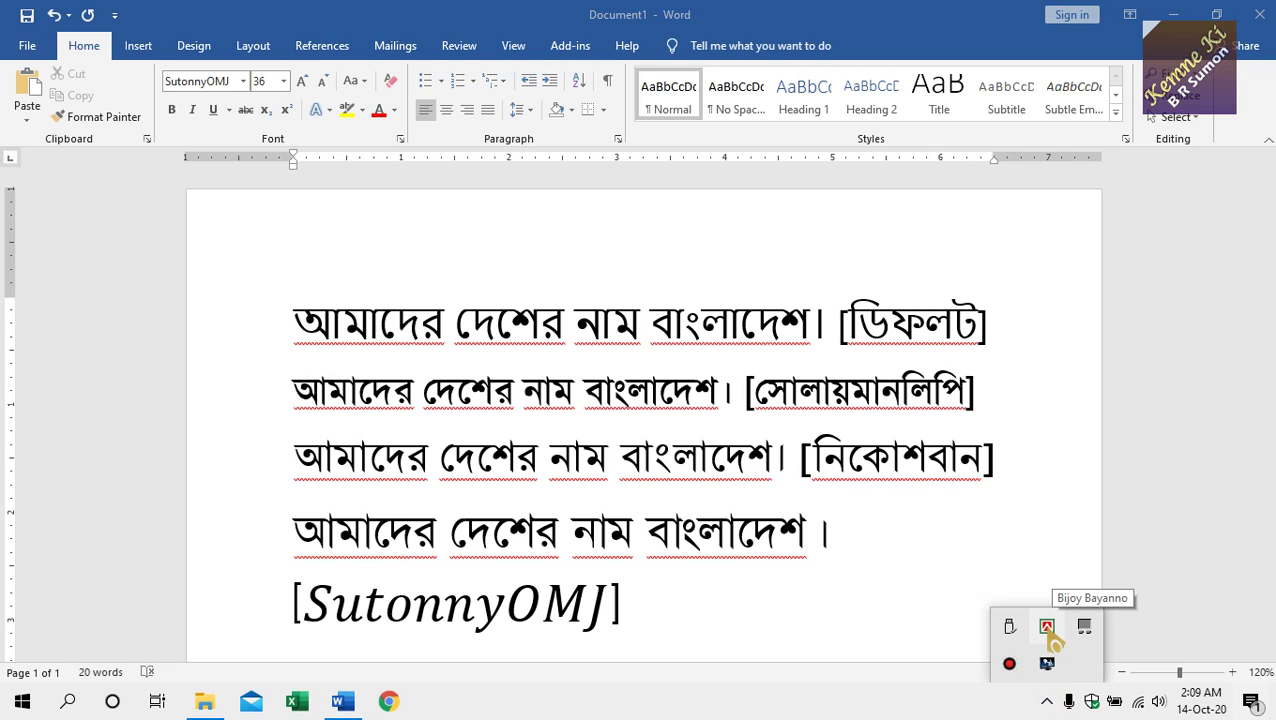
left_click(886, 552)
left_click(218, 540)
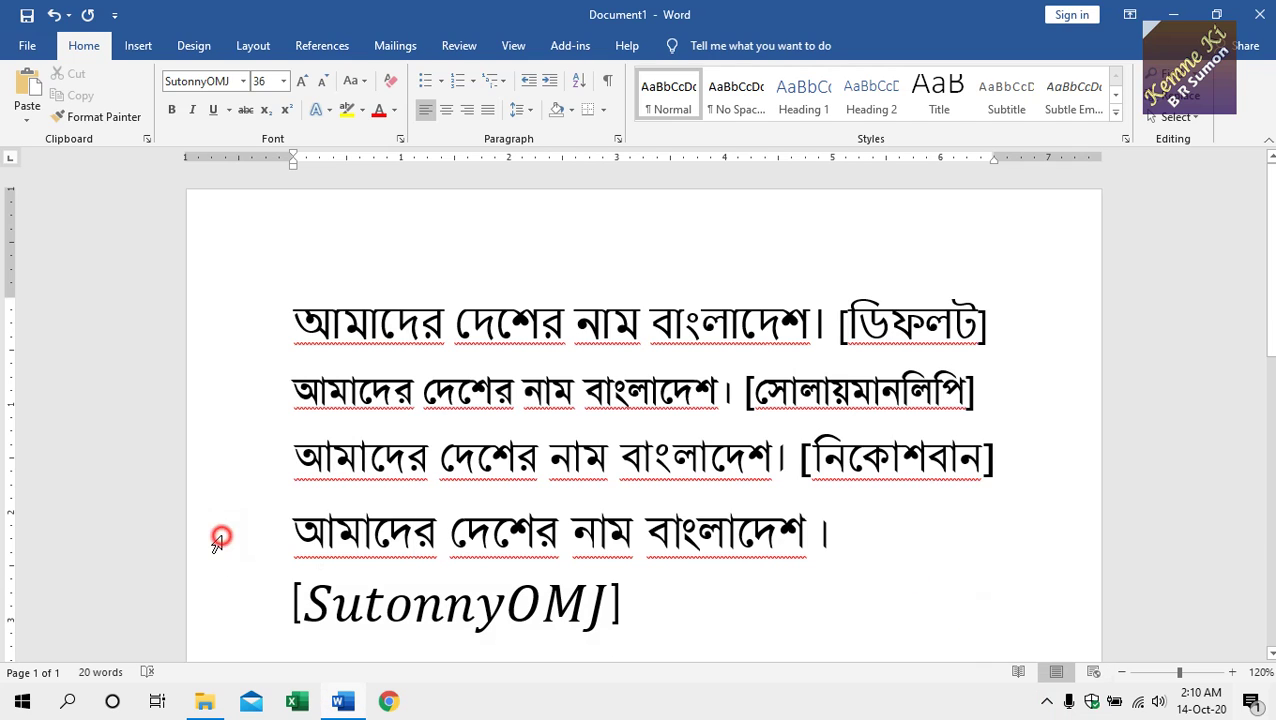
left_click(865, 550)
Colour the second and third lines, labelled "সোলায়মানলিপি" and "নিকোশবান", red
left_click_drag(239, 388, 270, 458)
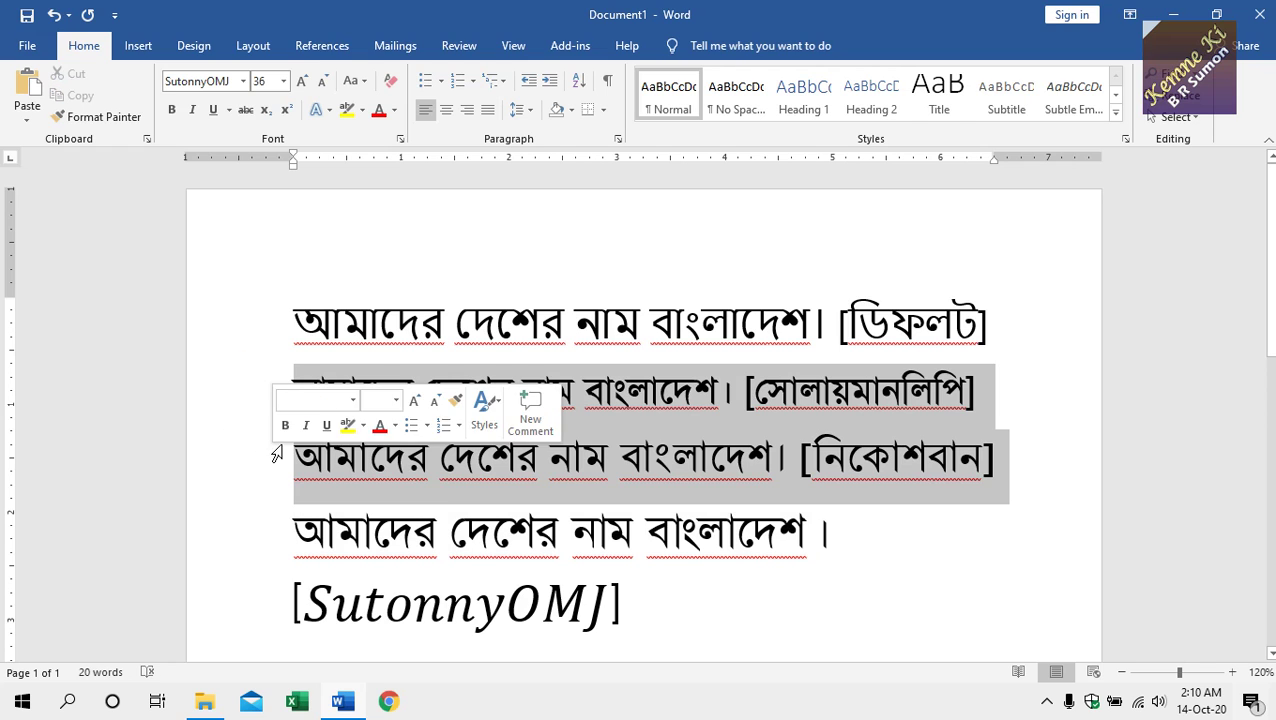
left_click(379, 110)
left_click(726, 589)
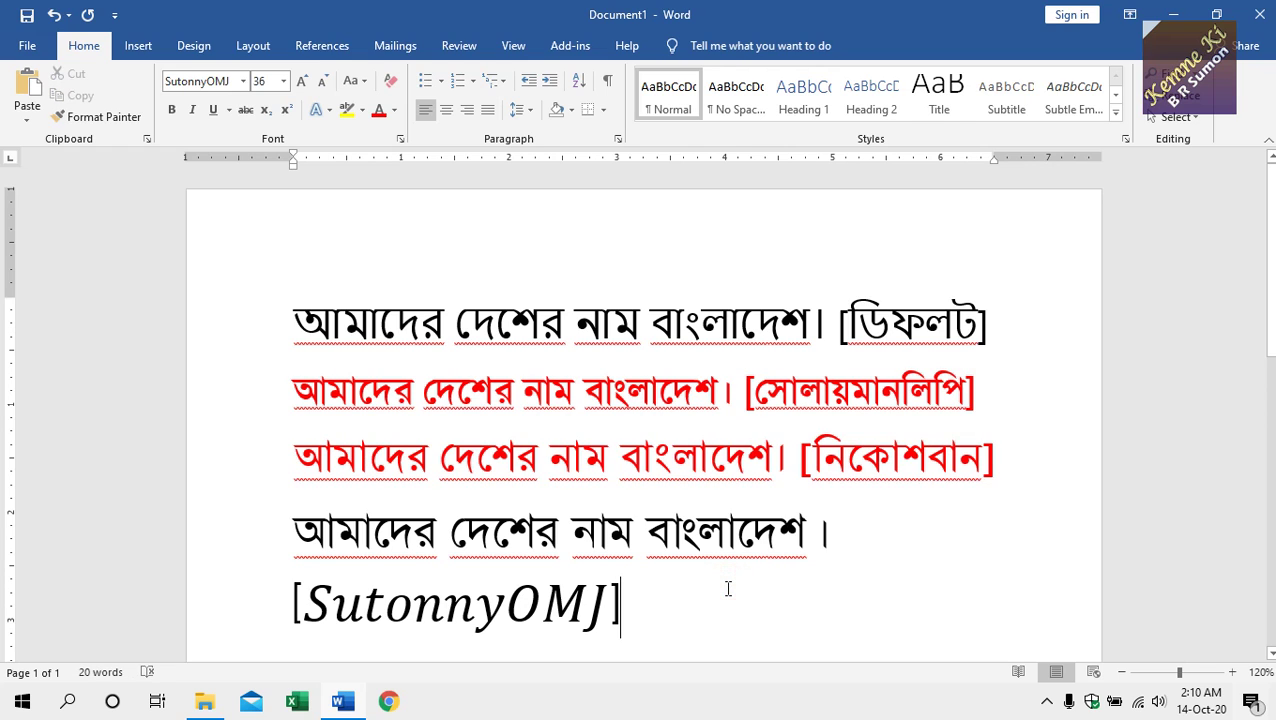
Compare the lettering, font and size of the default, SolaimanLipi, NikoshBAN and SutonnyOMJ lines
scroll(728, 589, "down", 1)
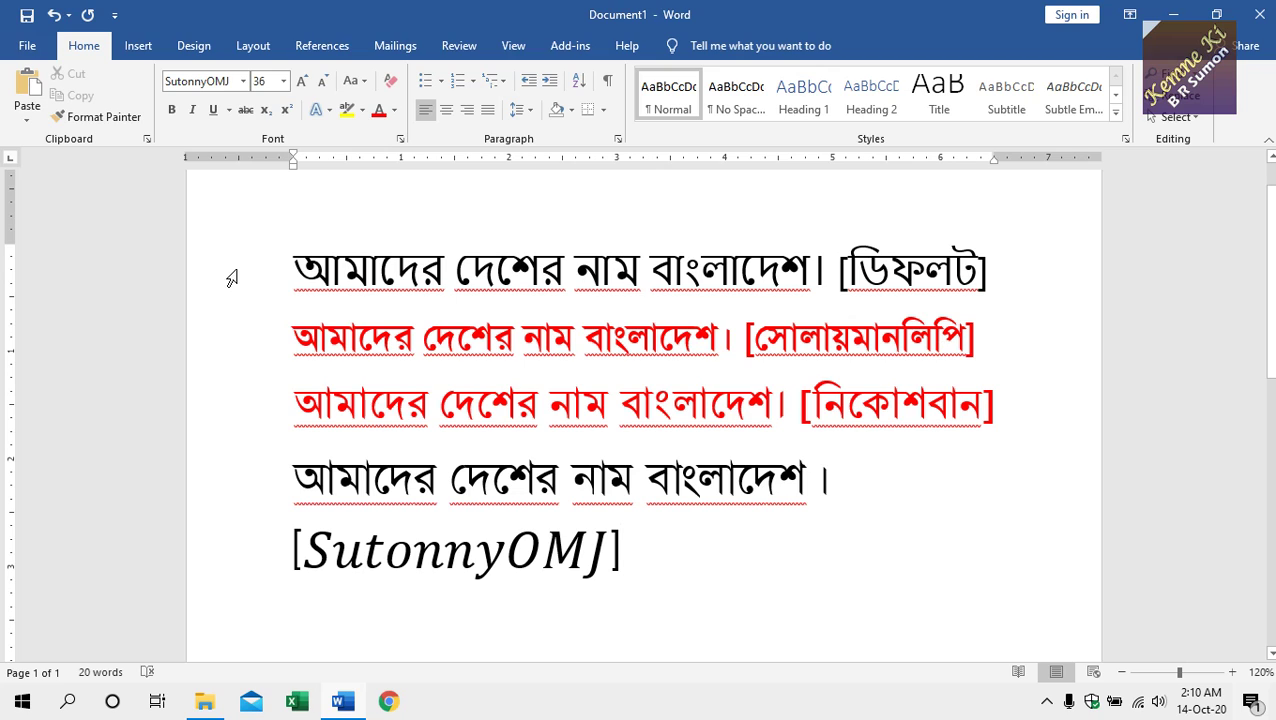
left_click(327, 265)
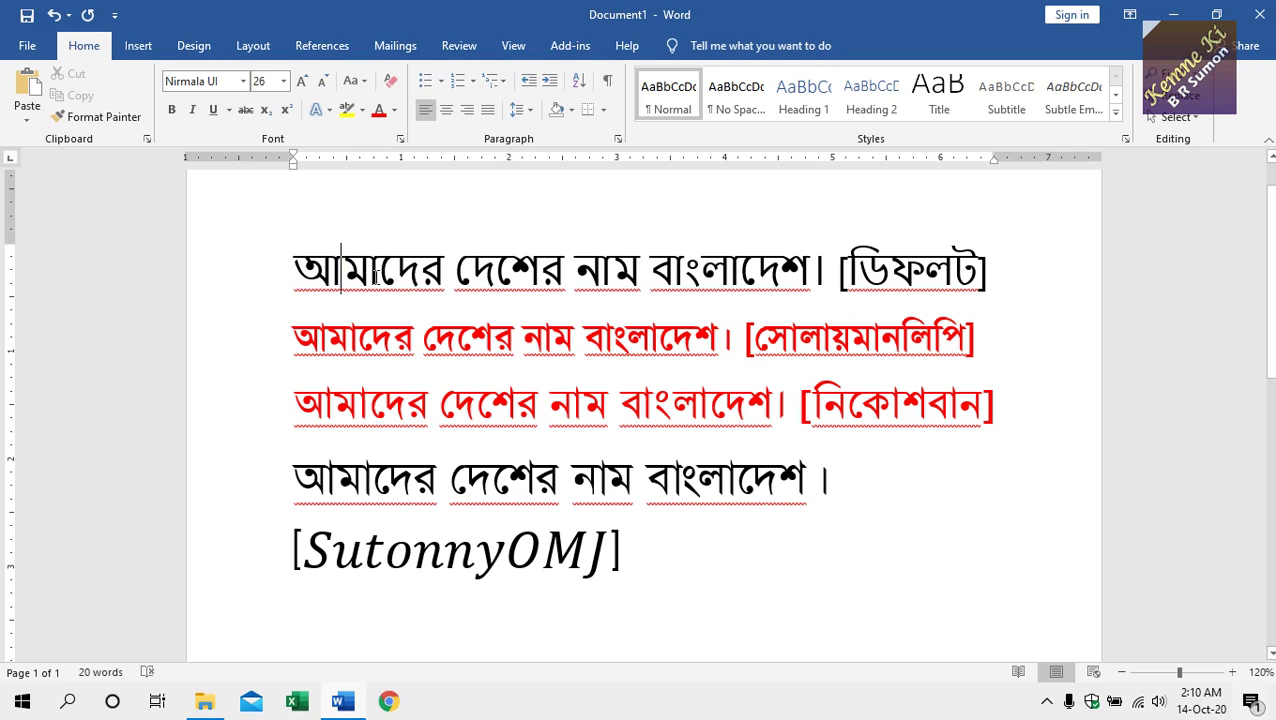
left_click(345, 478)
left_click(348, 342)
left_click(377, 484)
left_click(415, 470)
left_click(251, 338)
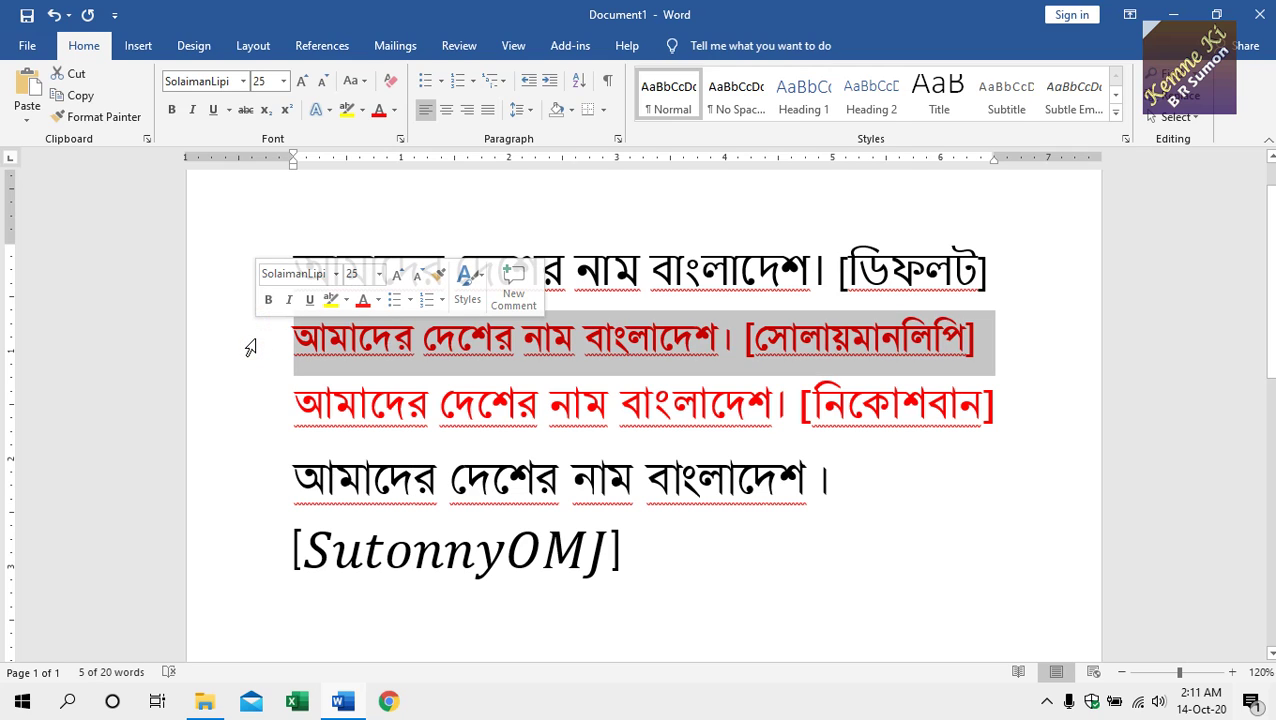
left_click(247, 408)
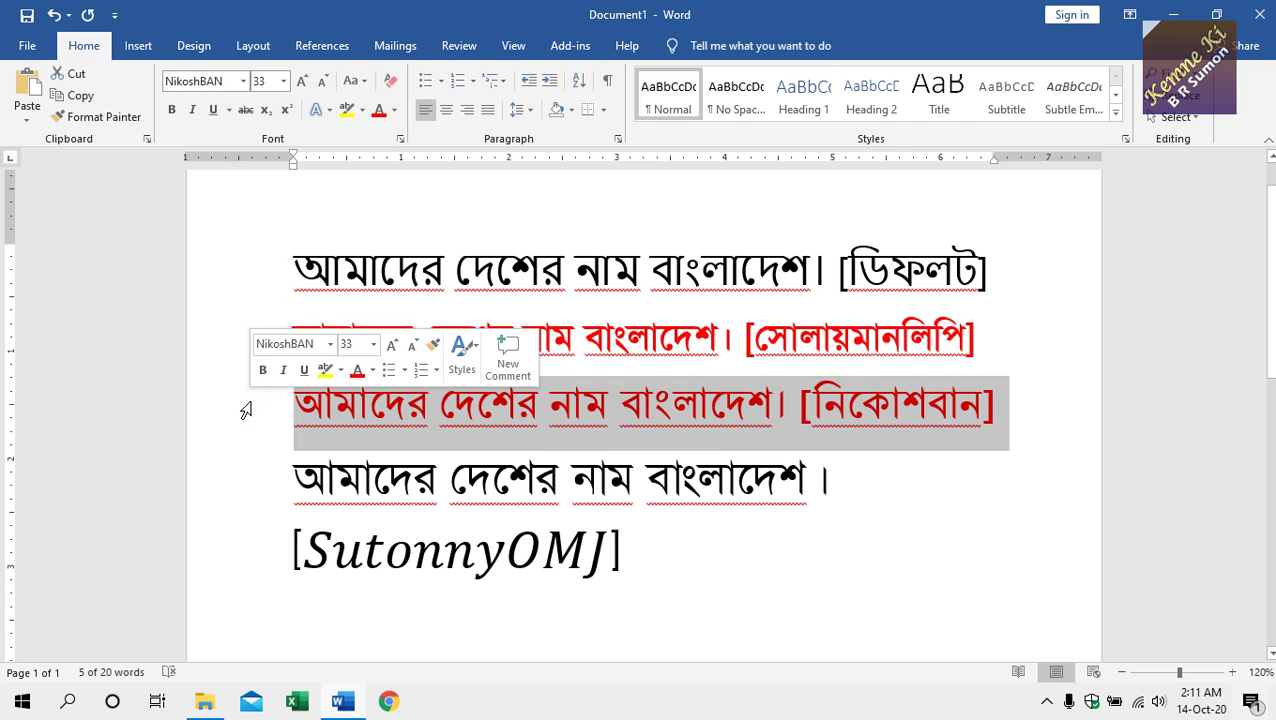
left_click(642, 398)
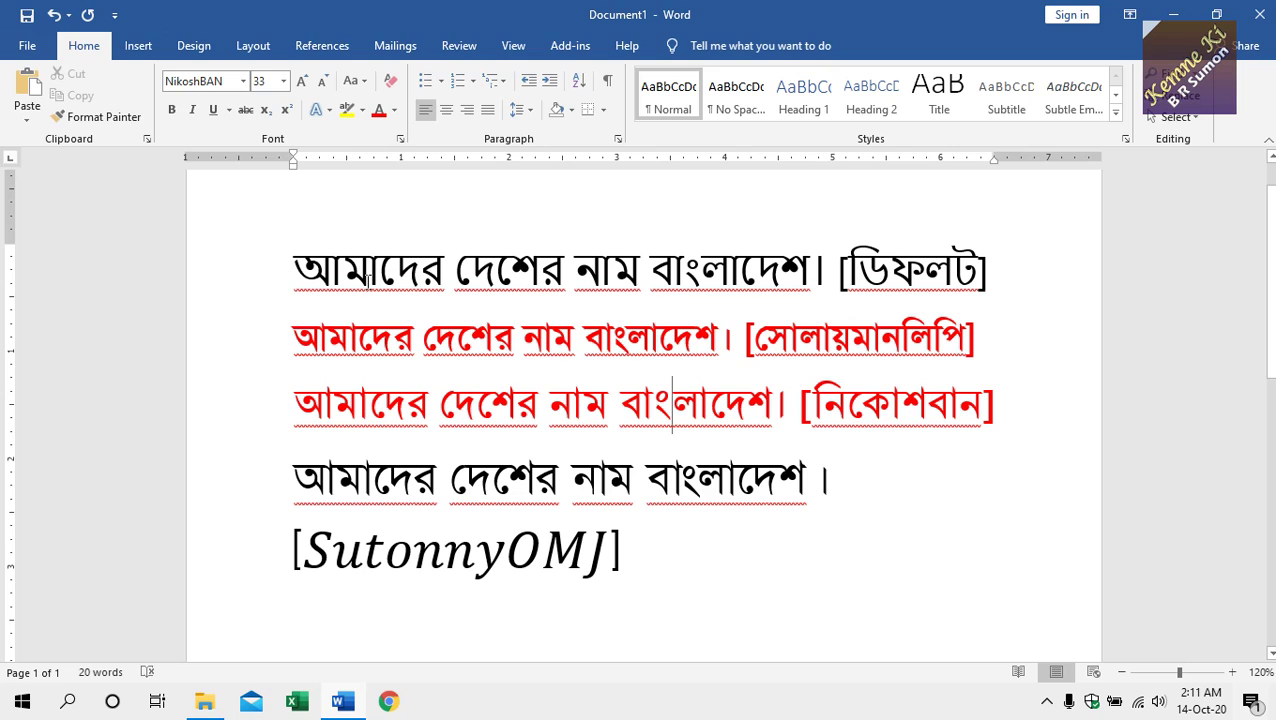
left_click(898, 345)
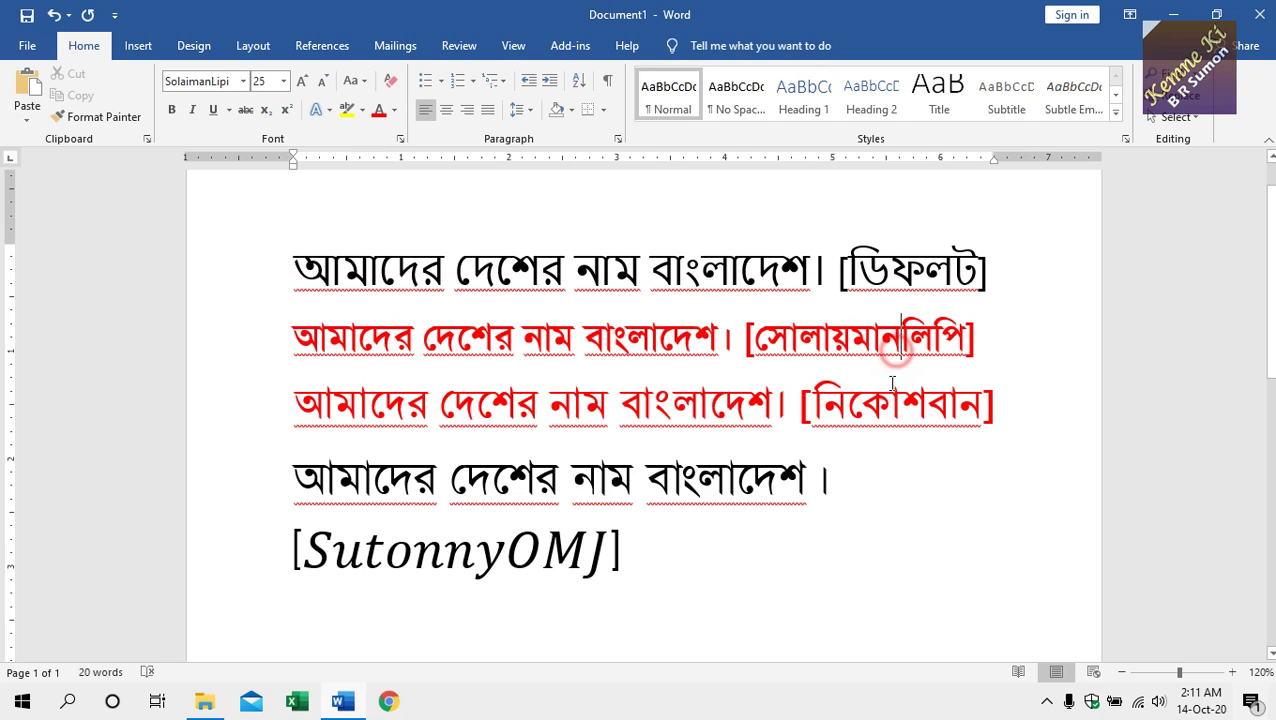
left_click(887, 411)
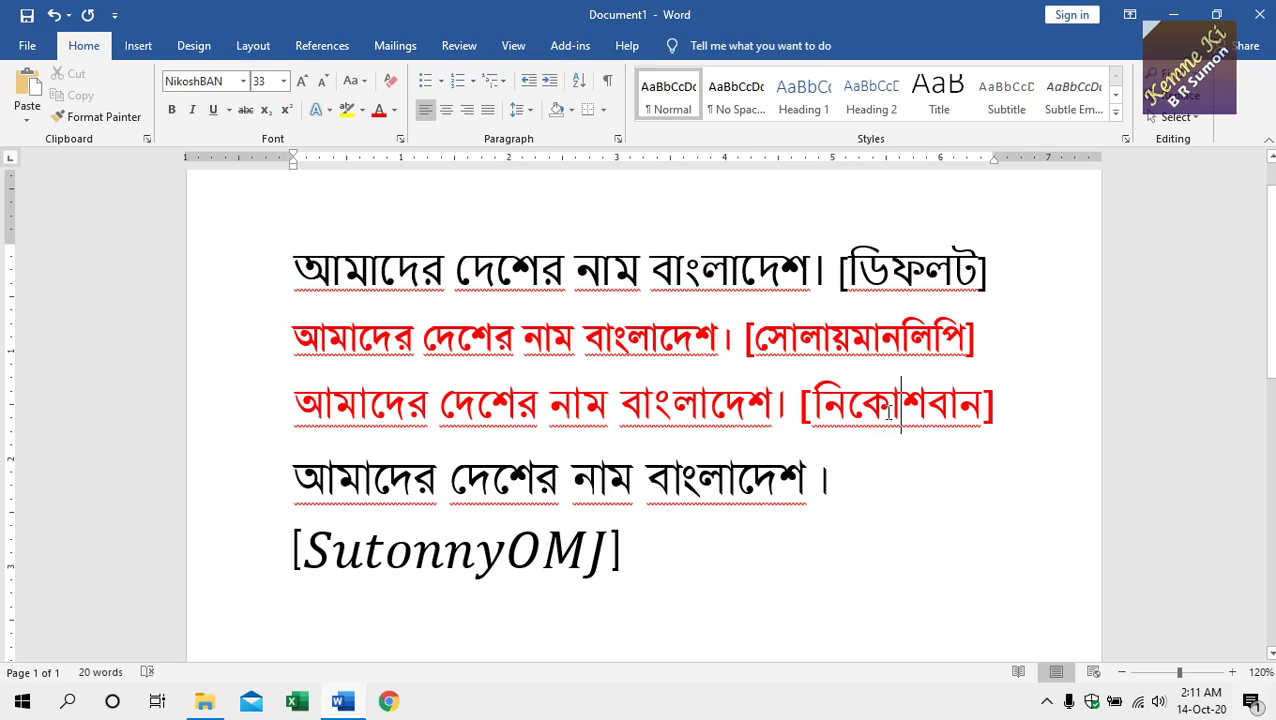
left_click(245, 270)
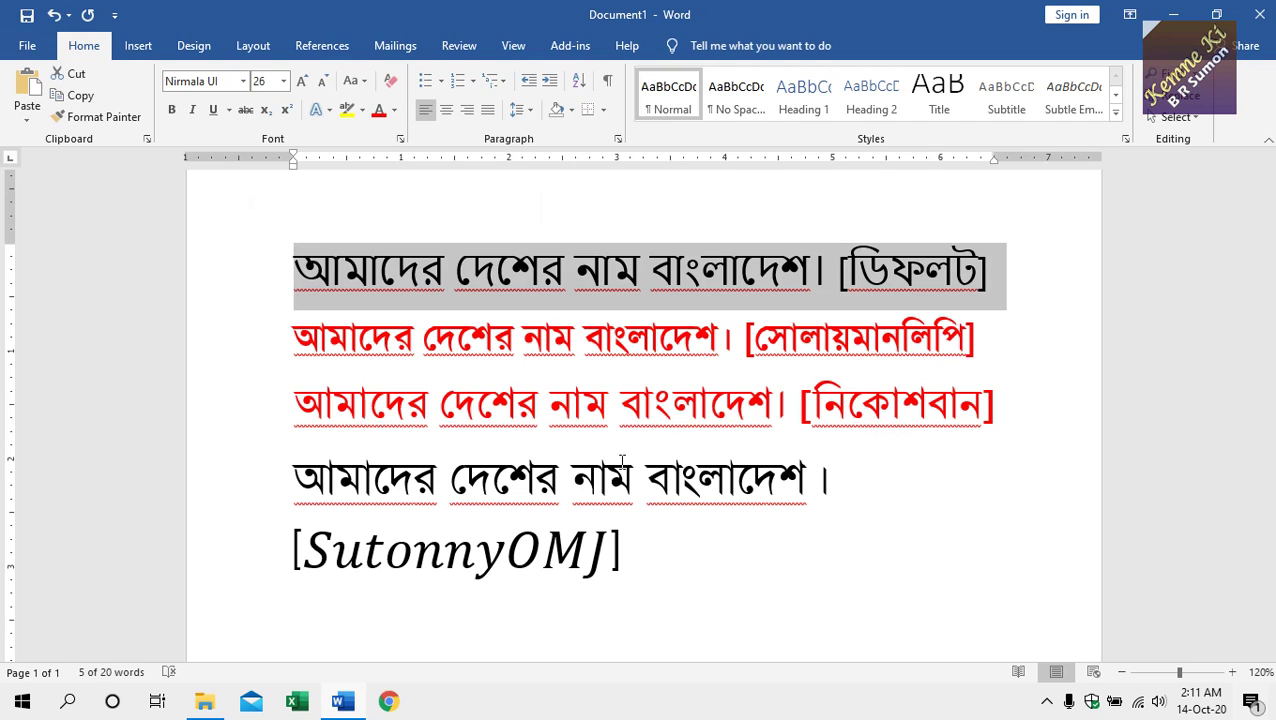
left_click(235, 485)
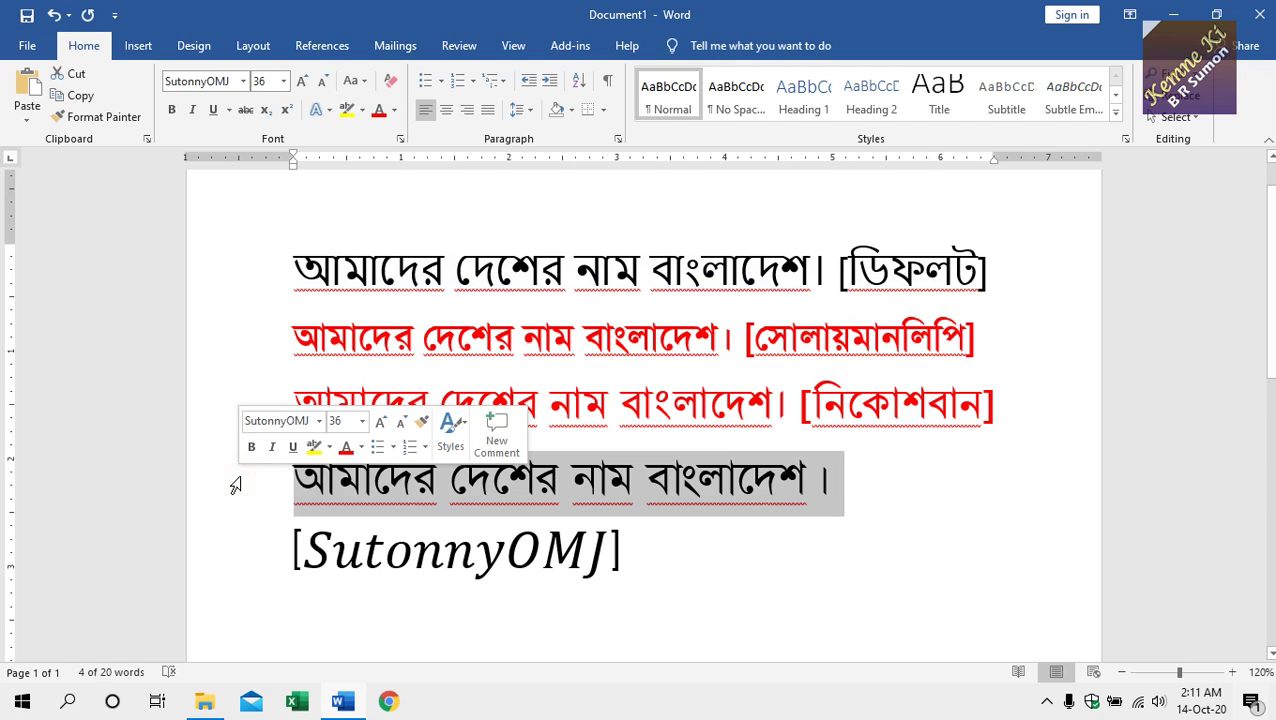
left_click(681, 523)
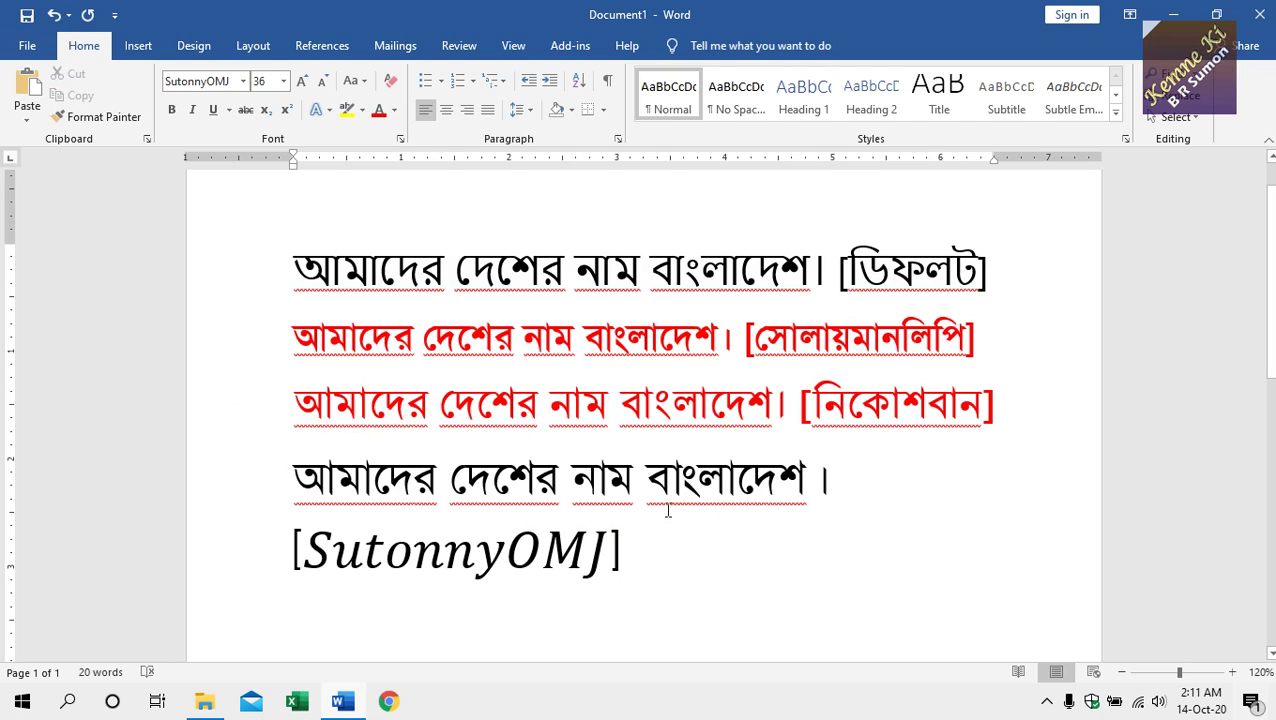
left_click(629, 473)
left_click(407, 484)
left_click(705, 571)
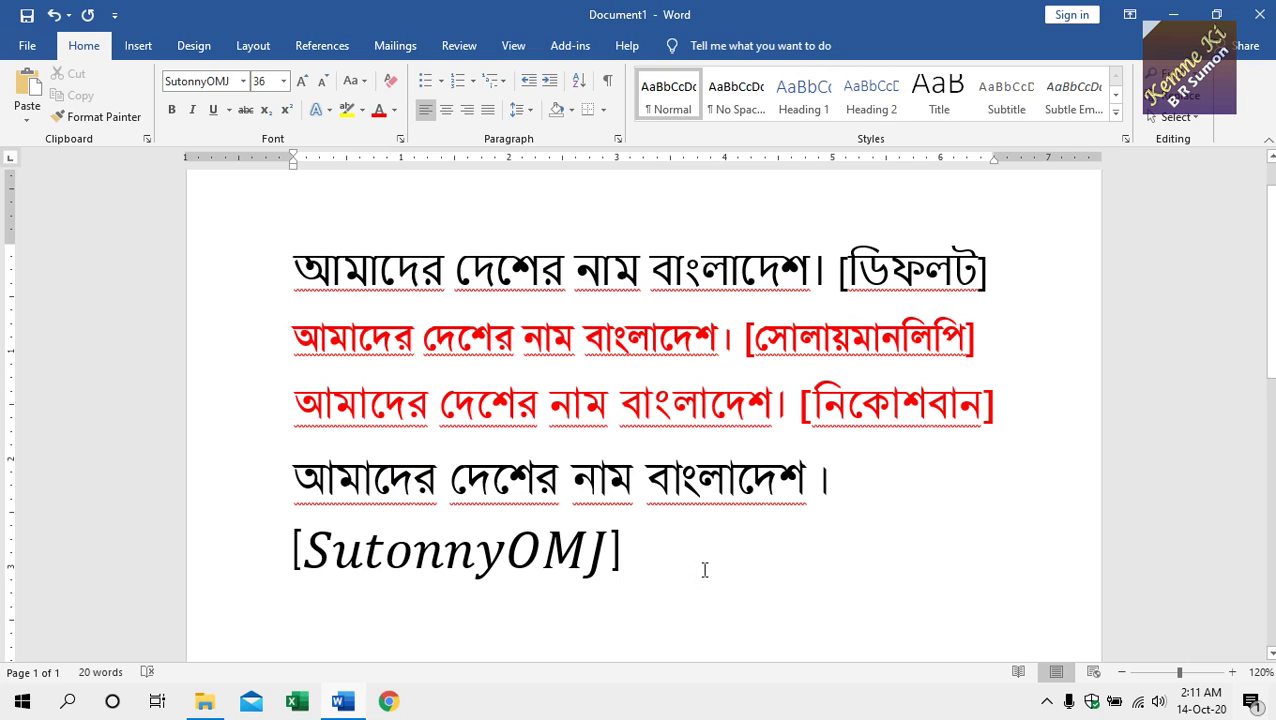